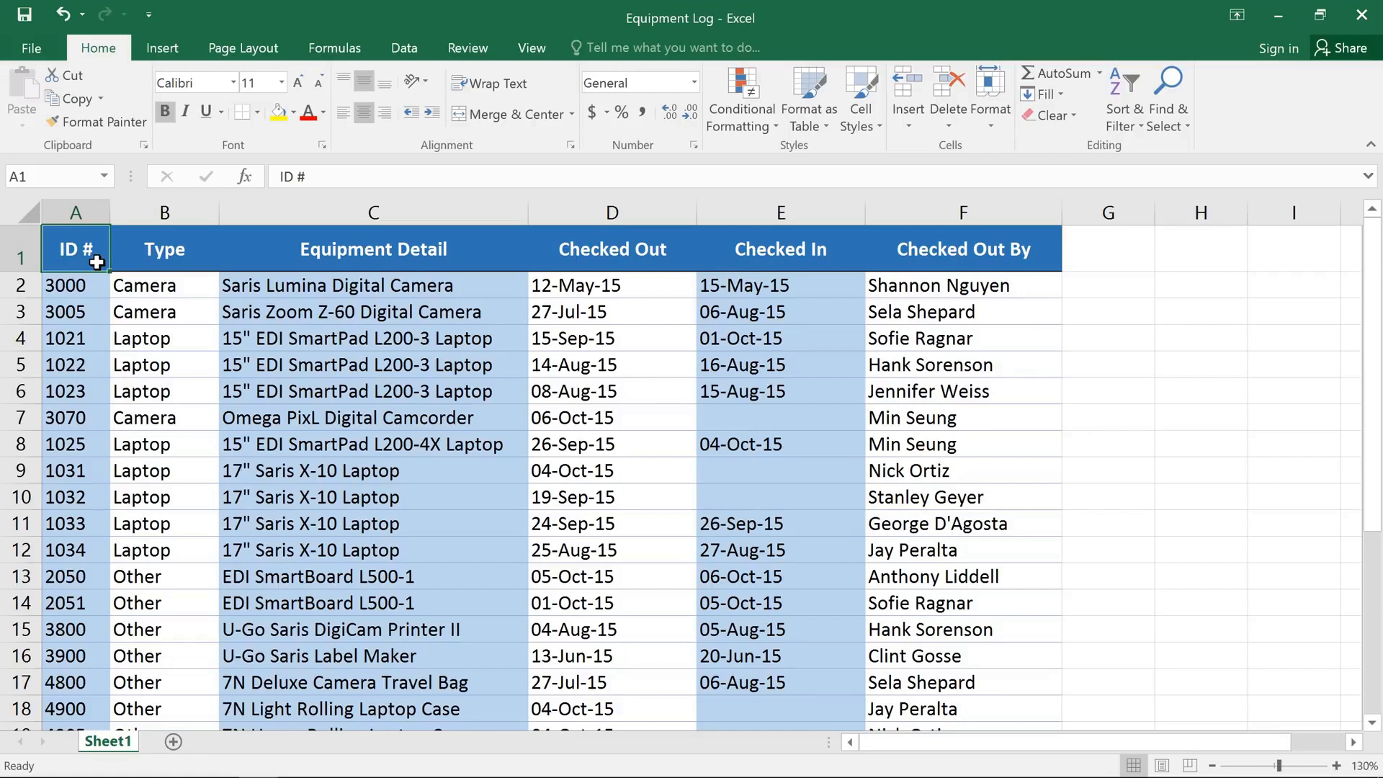
Turn on filtering for the header row A1:F1 of the equipment log
drag(96, 262, 937, 260)
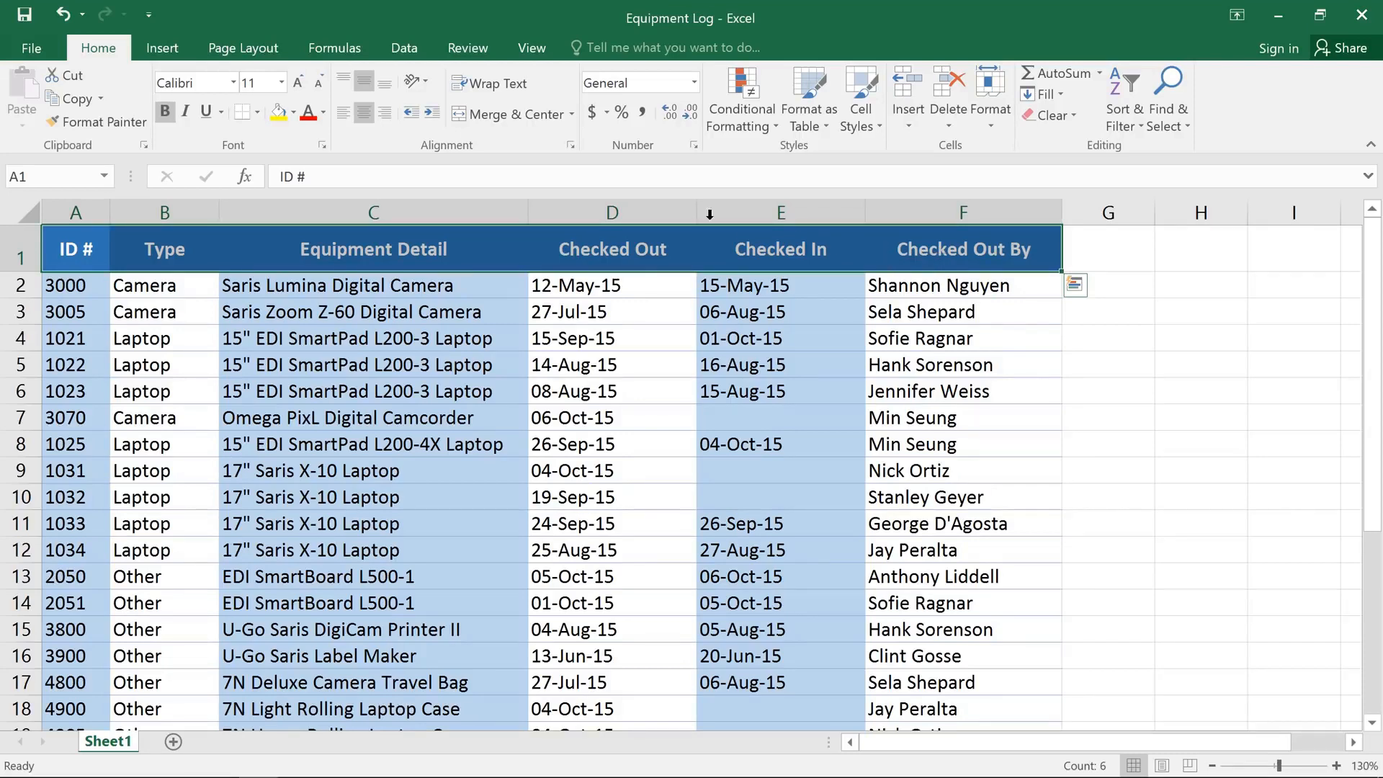
click(399, 50)
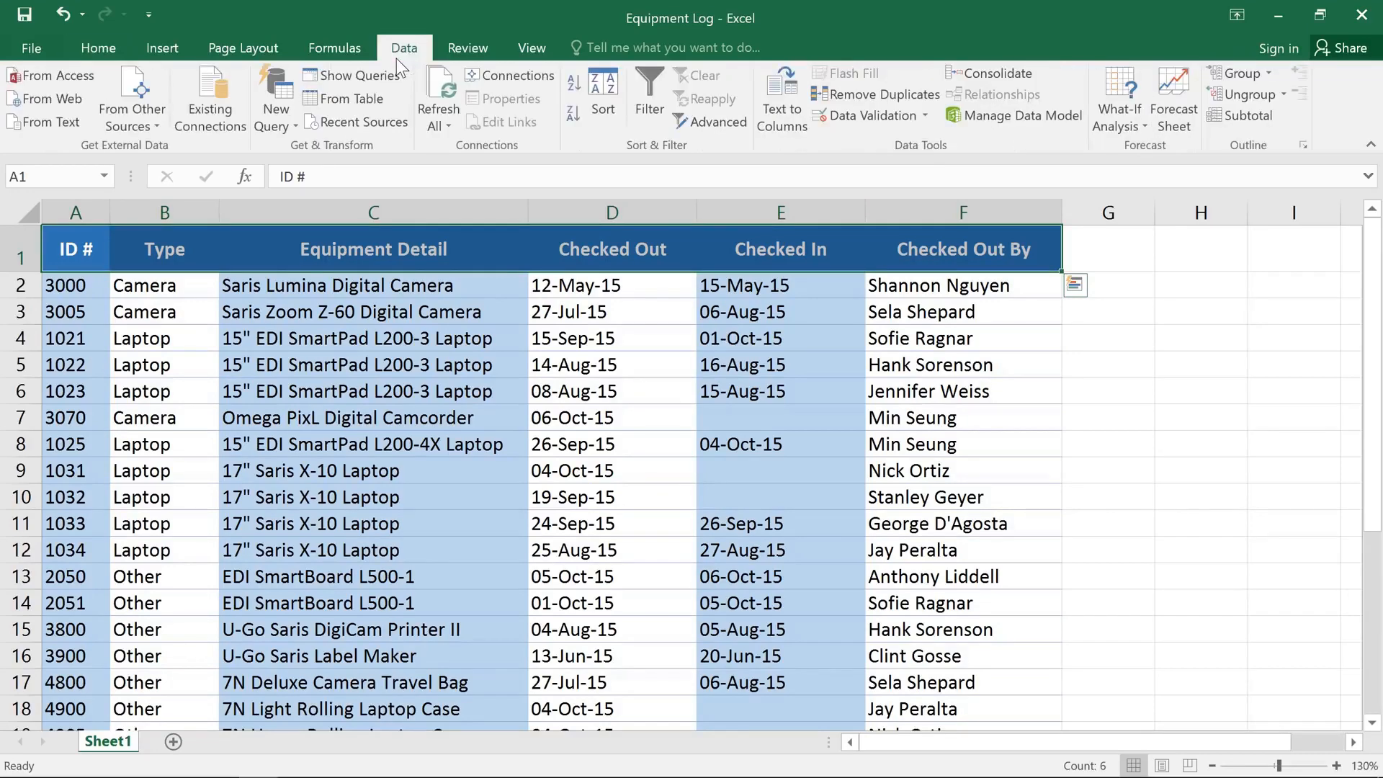
click(647, 85)
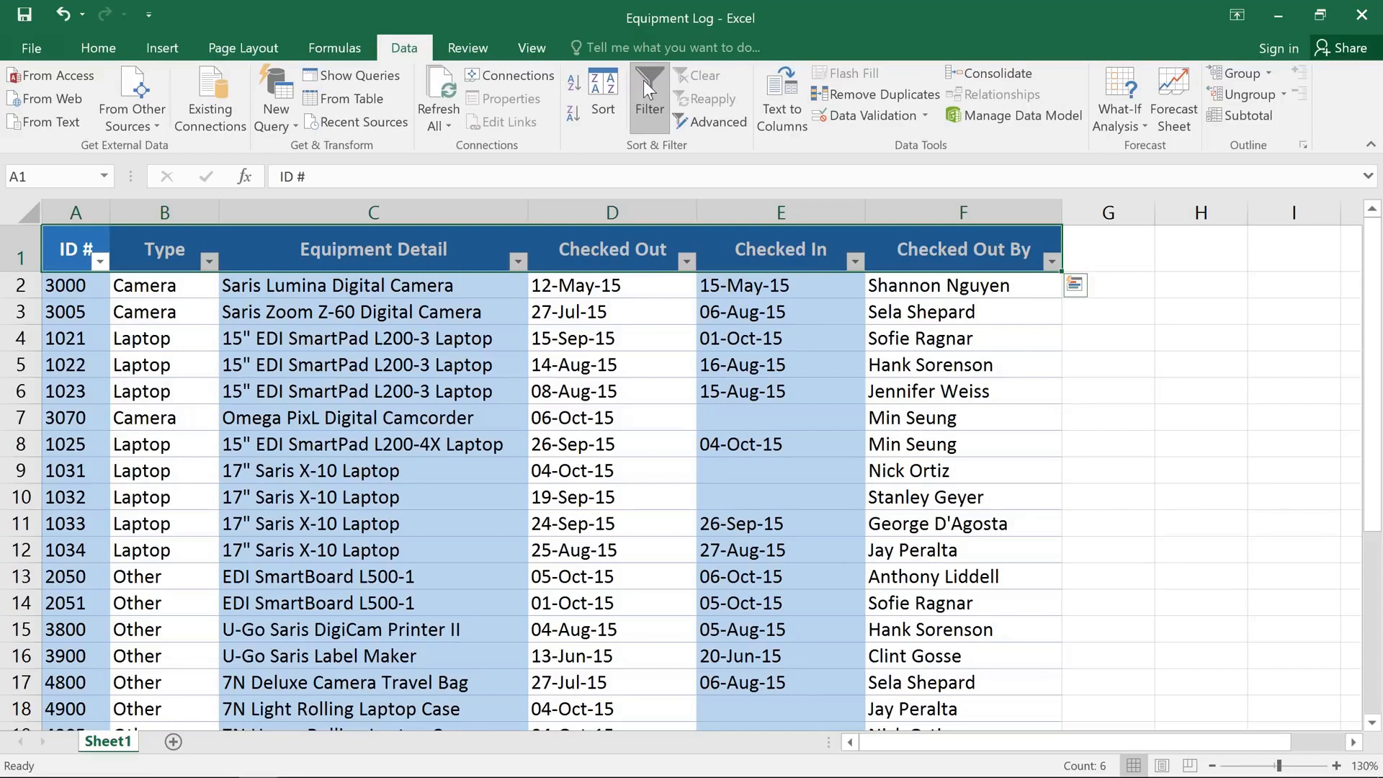
Filter the Type column to show only Laptop and Projector entries
click(195, 246)
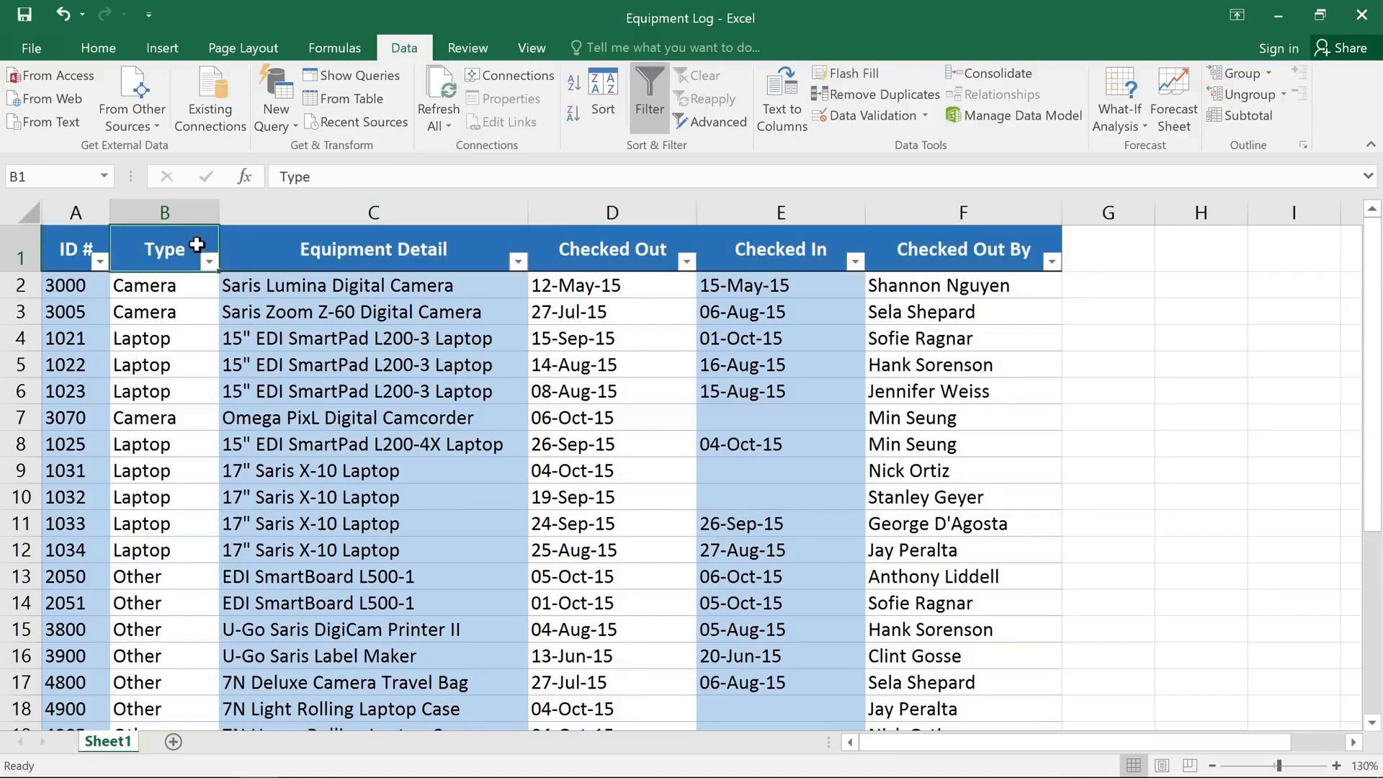
click(209, 261)
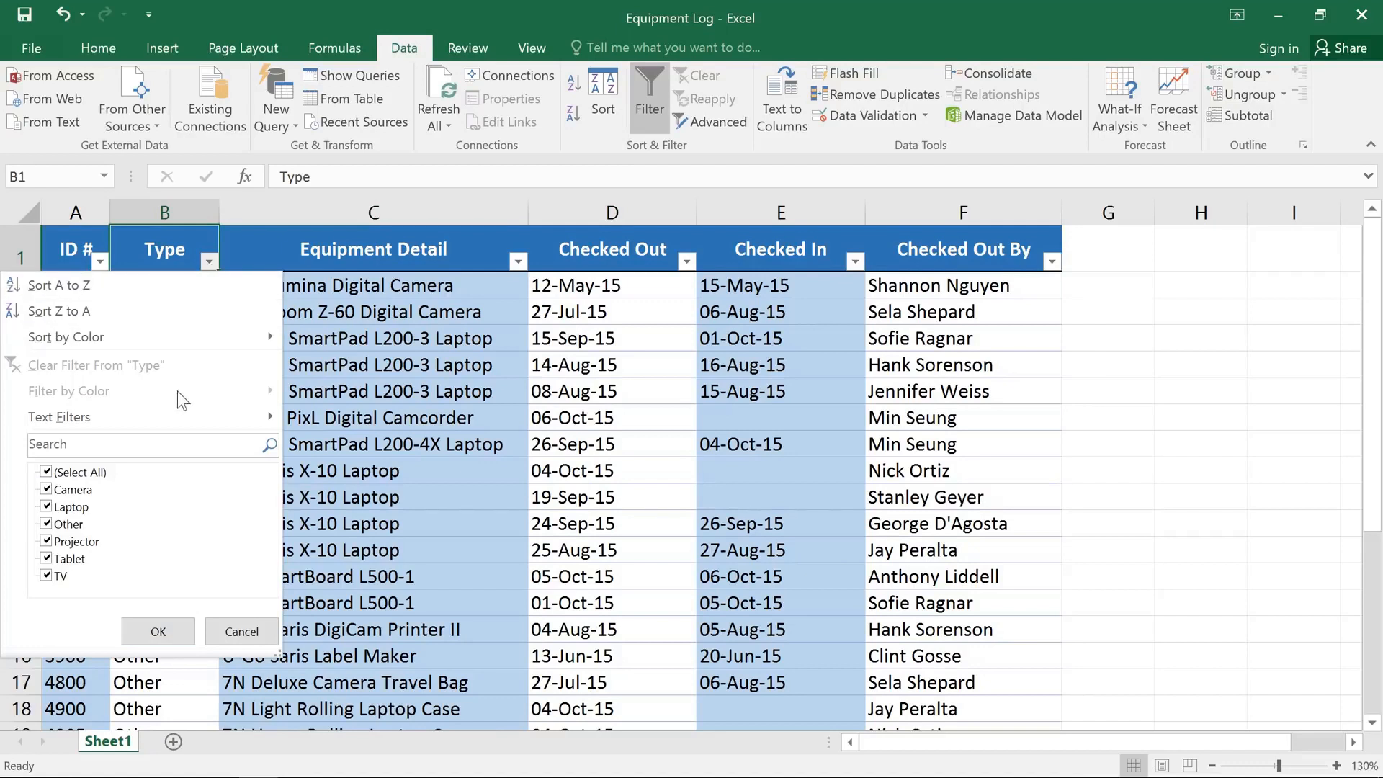
click(47, 472)
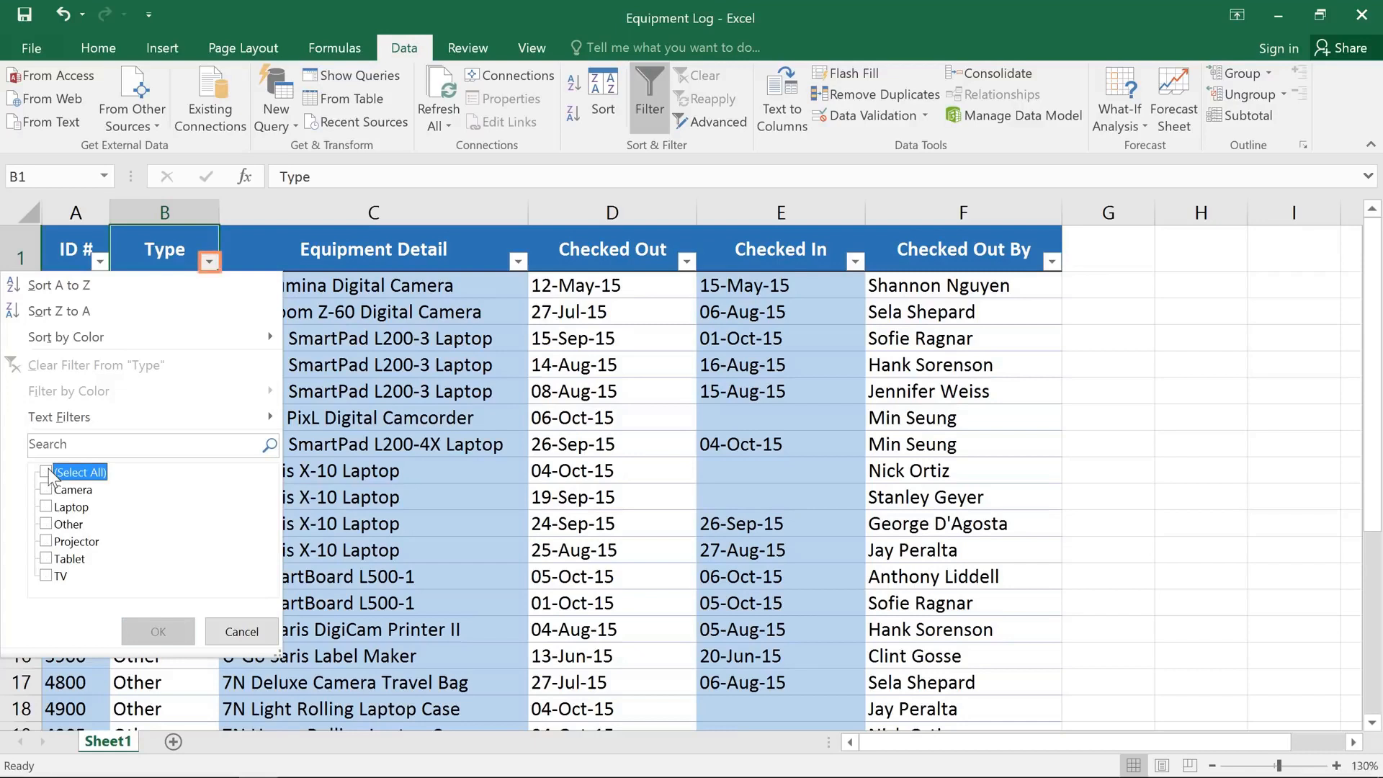
click(47, 508)
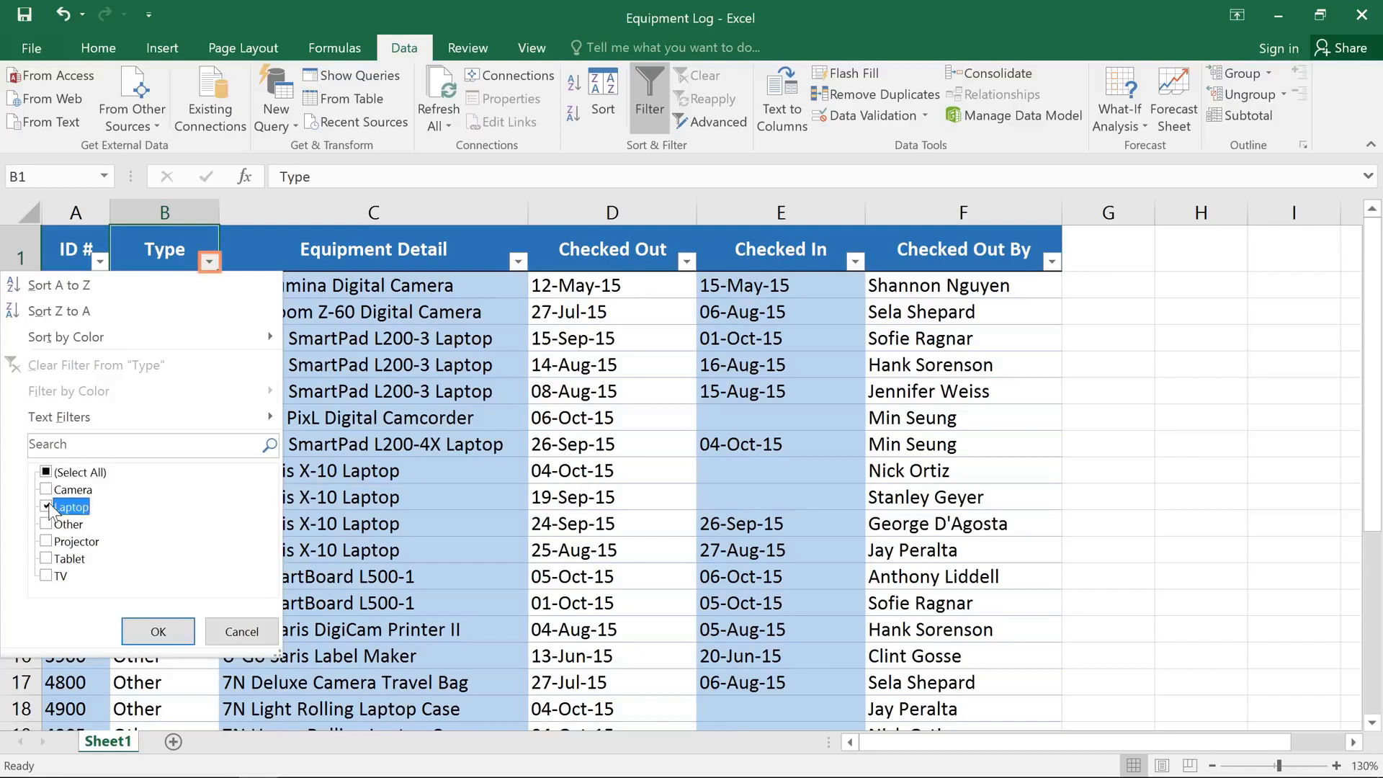
click(47, 542)
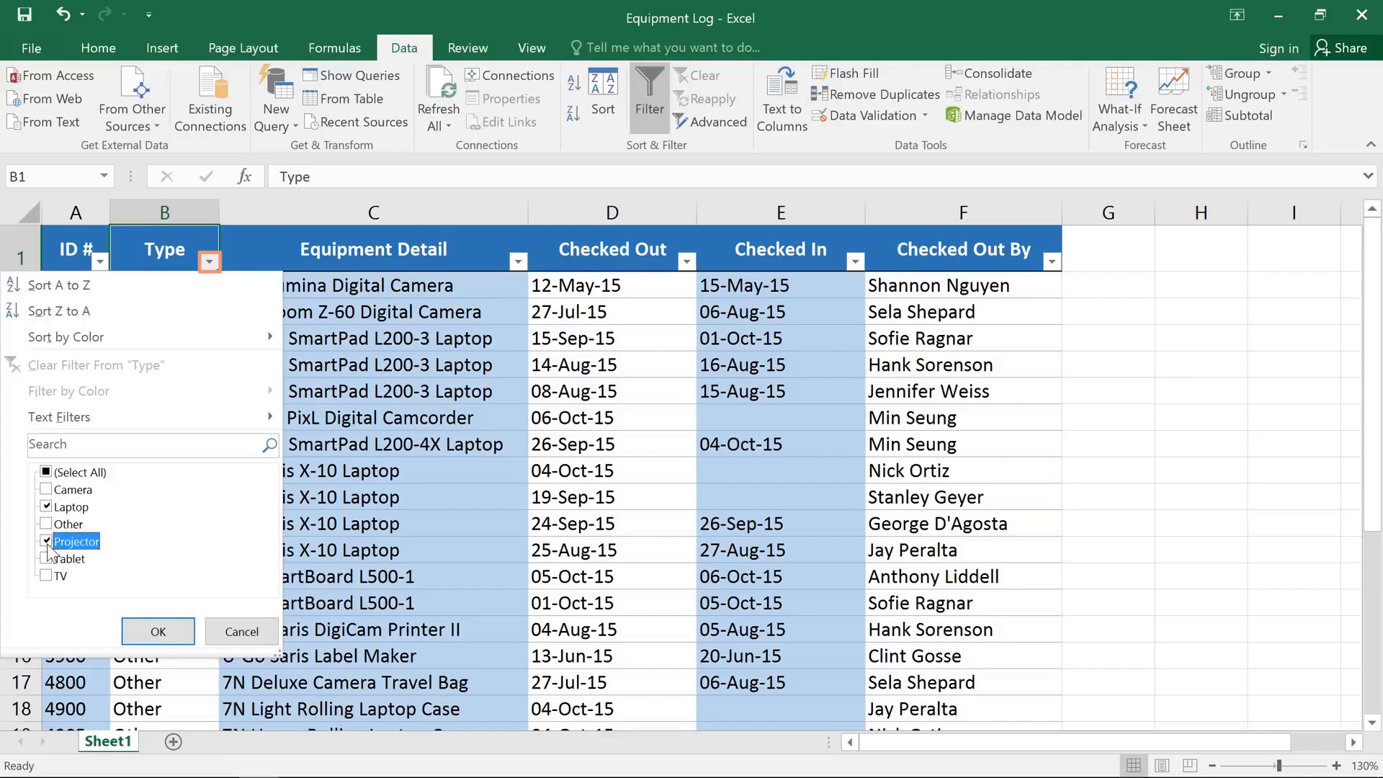
click(159, 632)
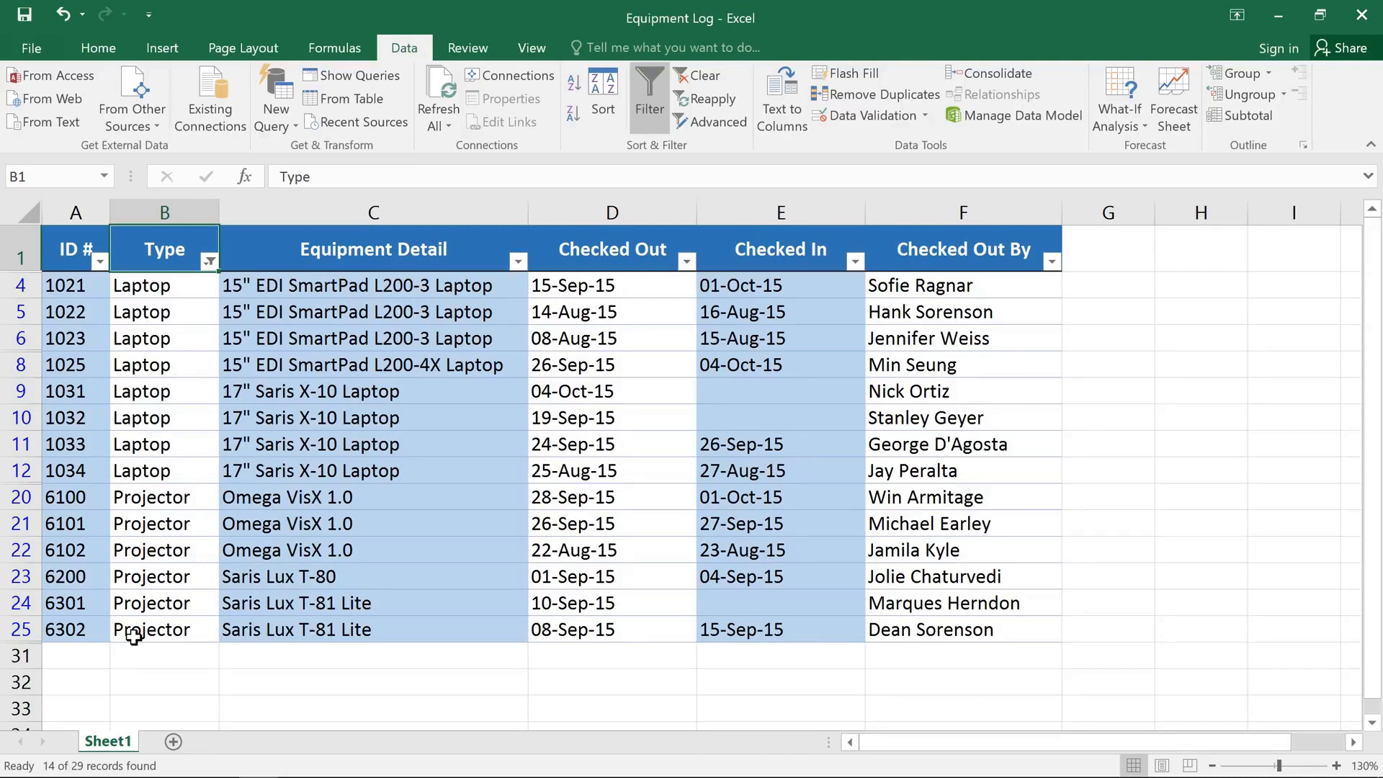
Filter the Checked Out column to August 2015 by excluding September and October
click(686, 261)
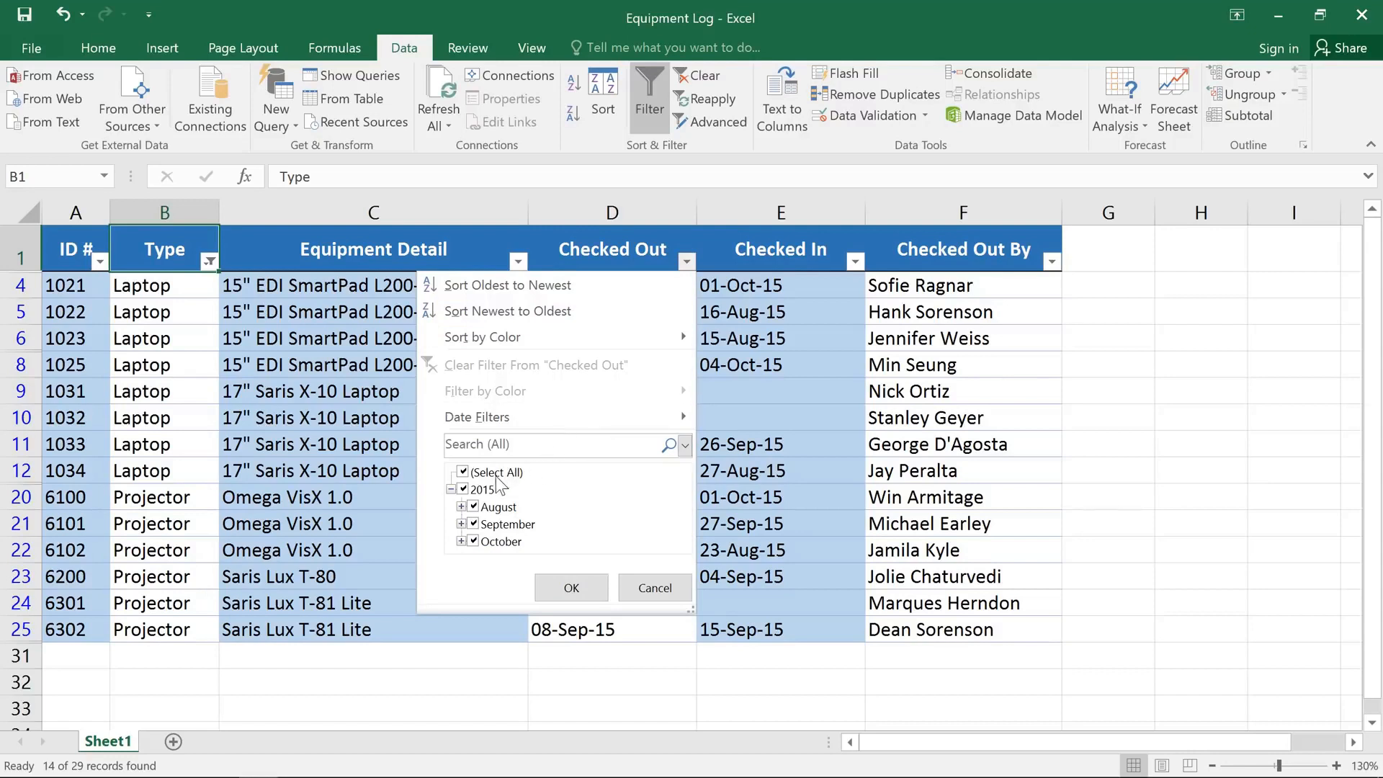
click(475, 524)
click(476, 542)
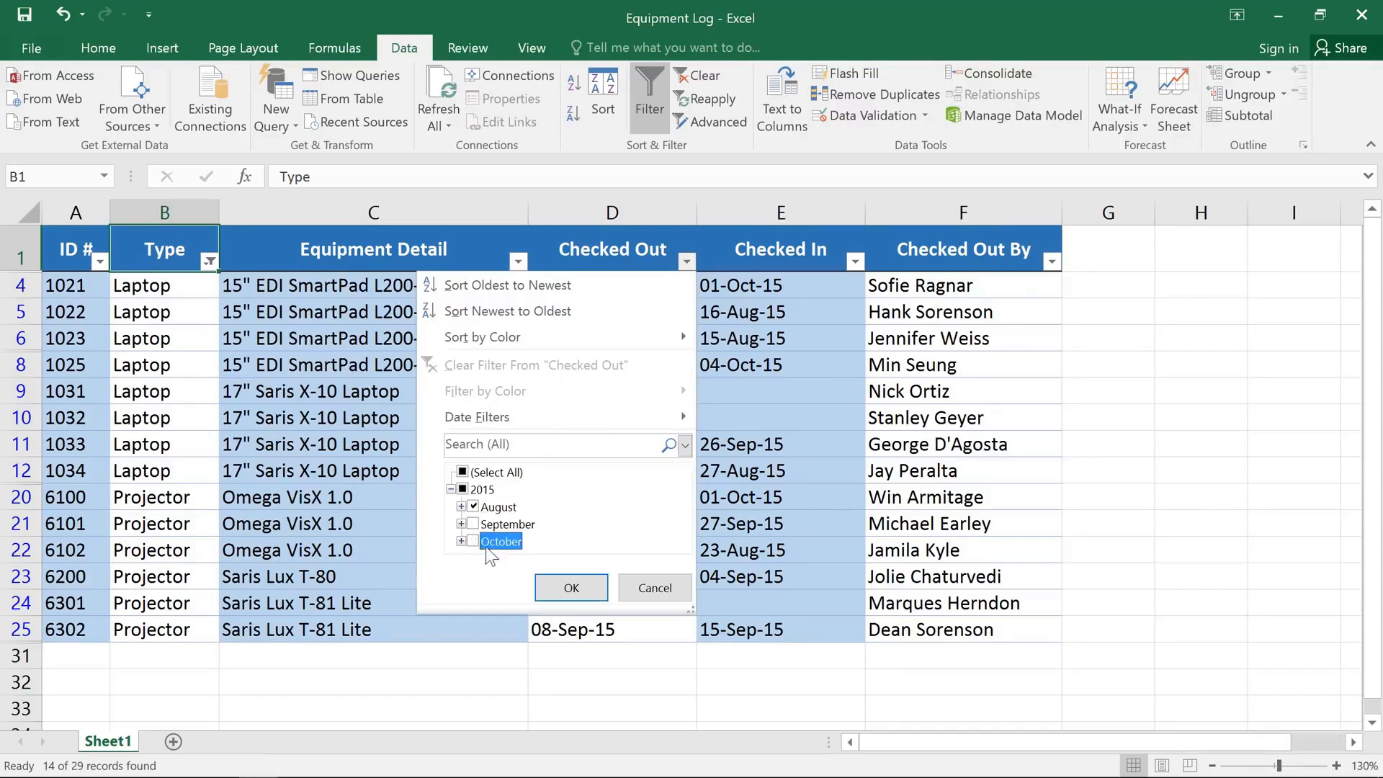
click(553, 587)
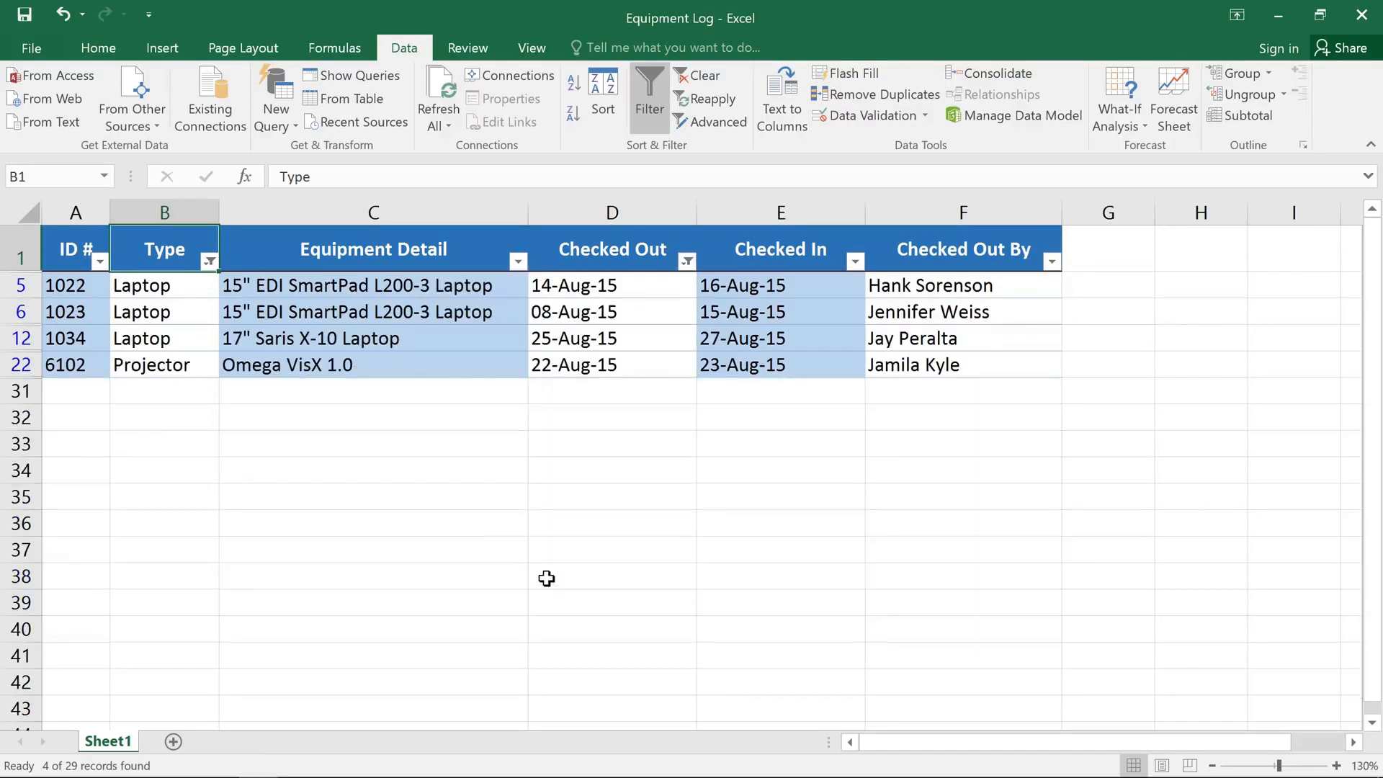
Clear the filters from the Checked Out and Type columns
click(688, 261)
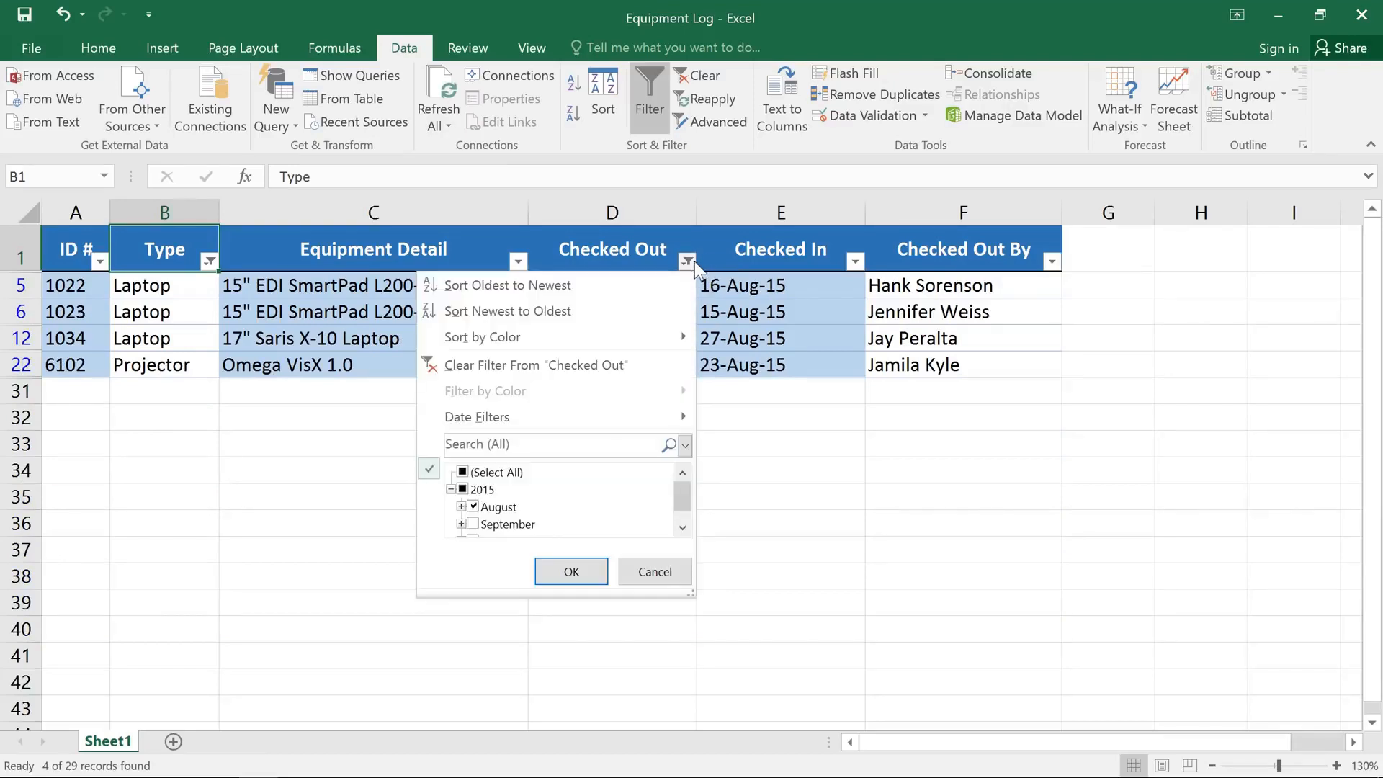
click(646, 365)
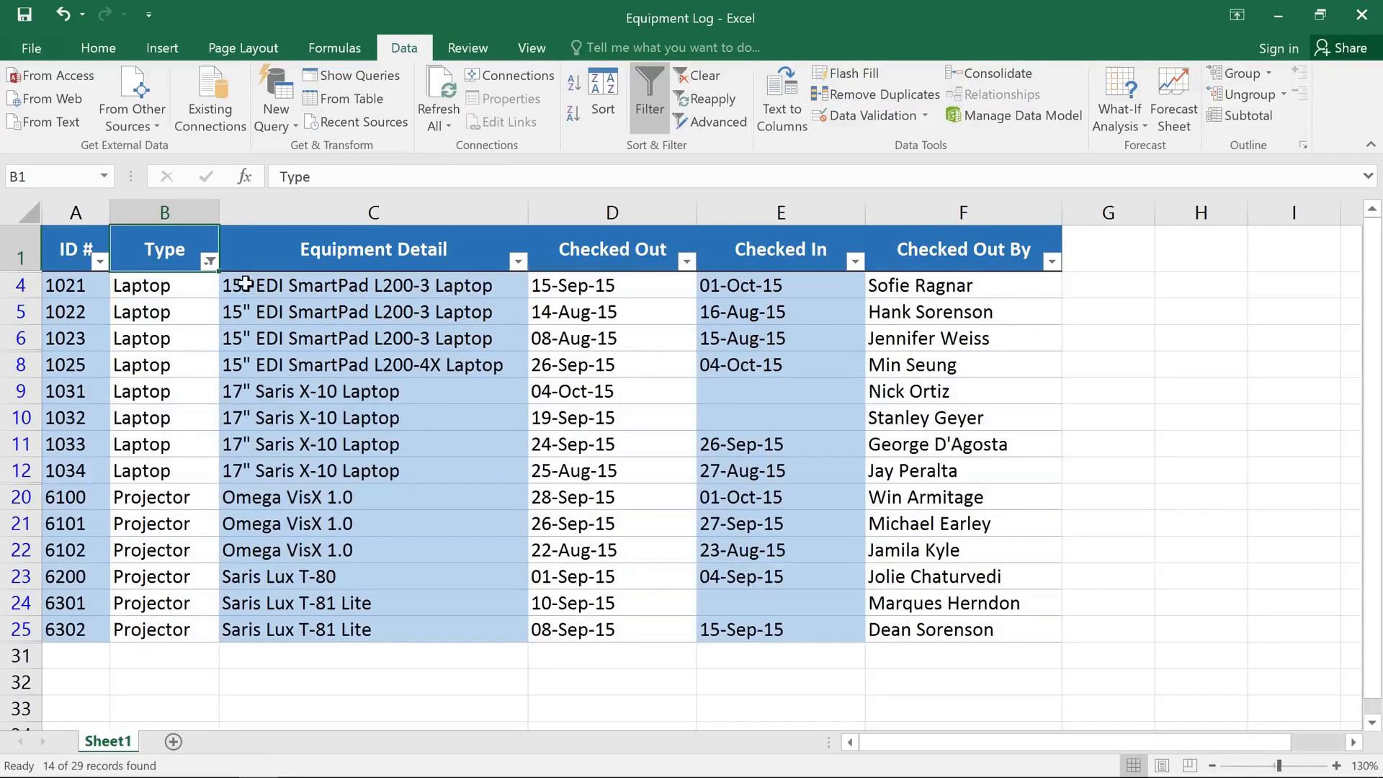
click(208, 262)
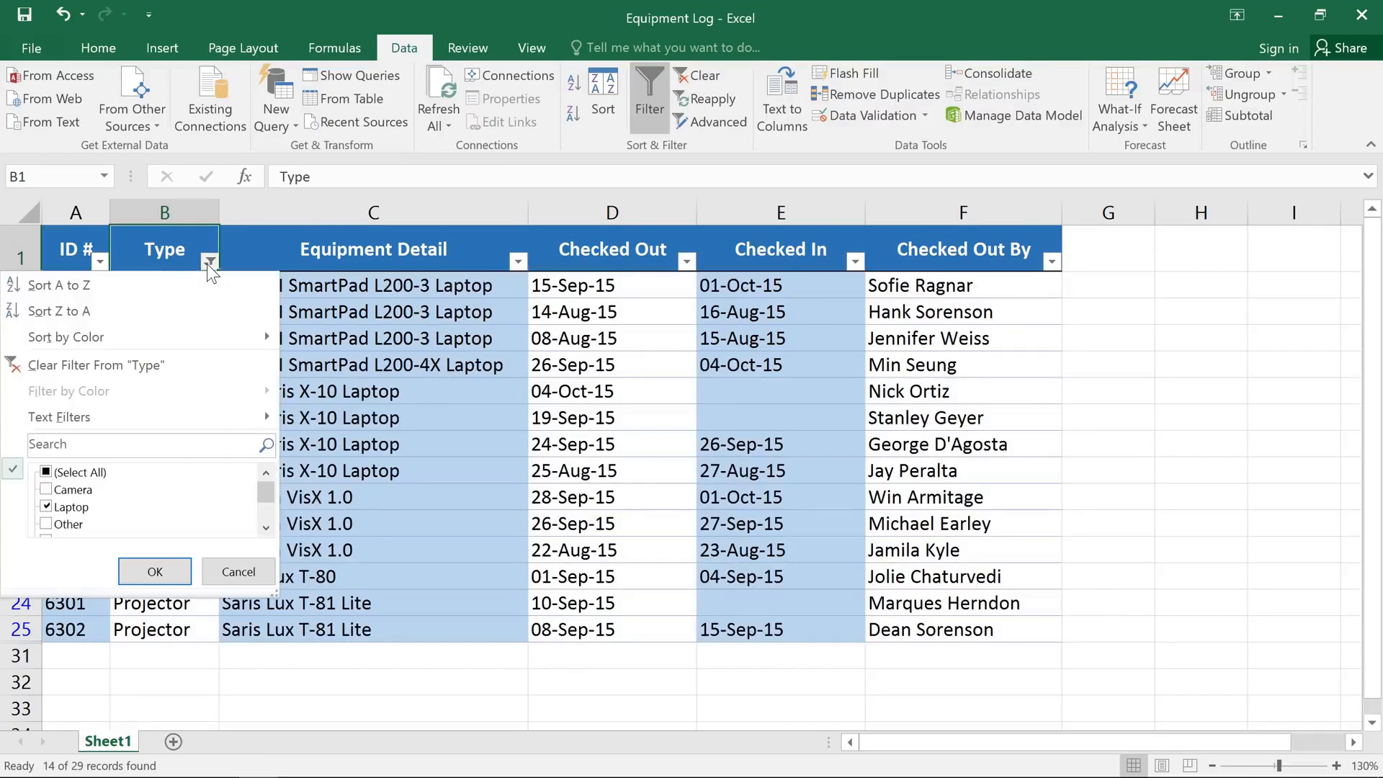
click(206, 366)
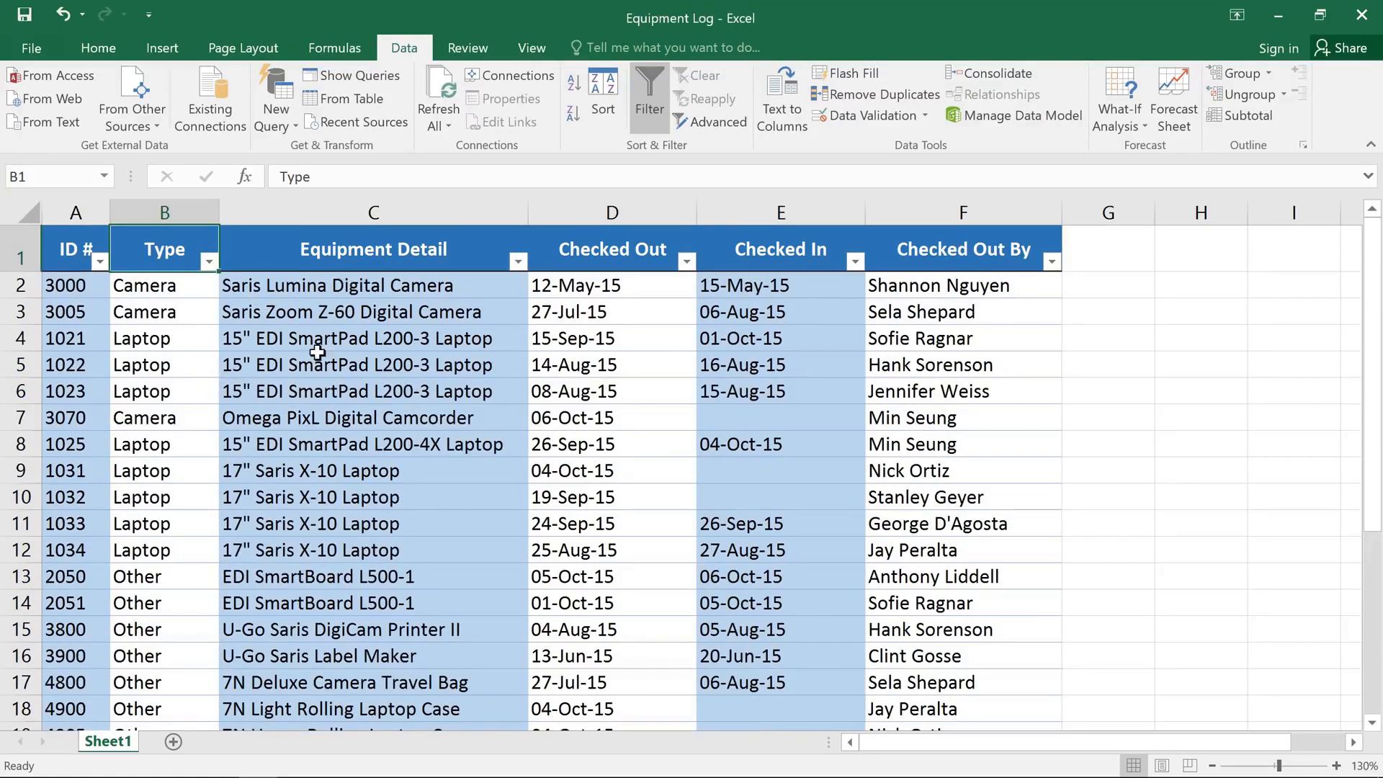
Filter the Equipment Detail column to the items matching the search term "saris"
click(519, 262)
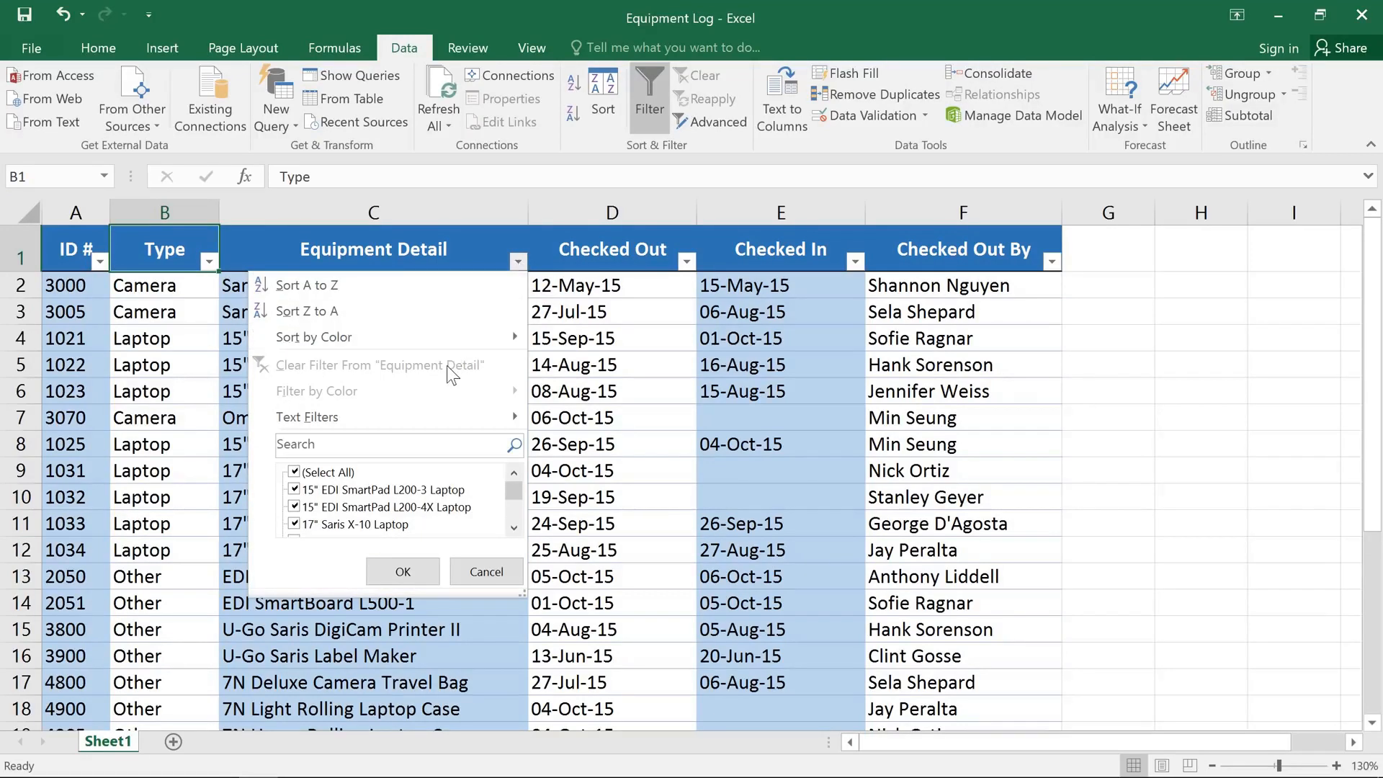
click(431, 438)
text(saris)
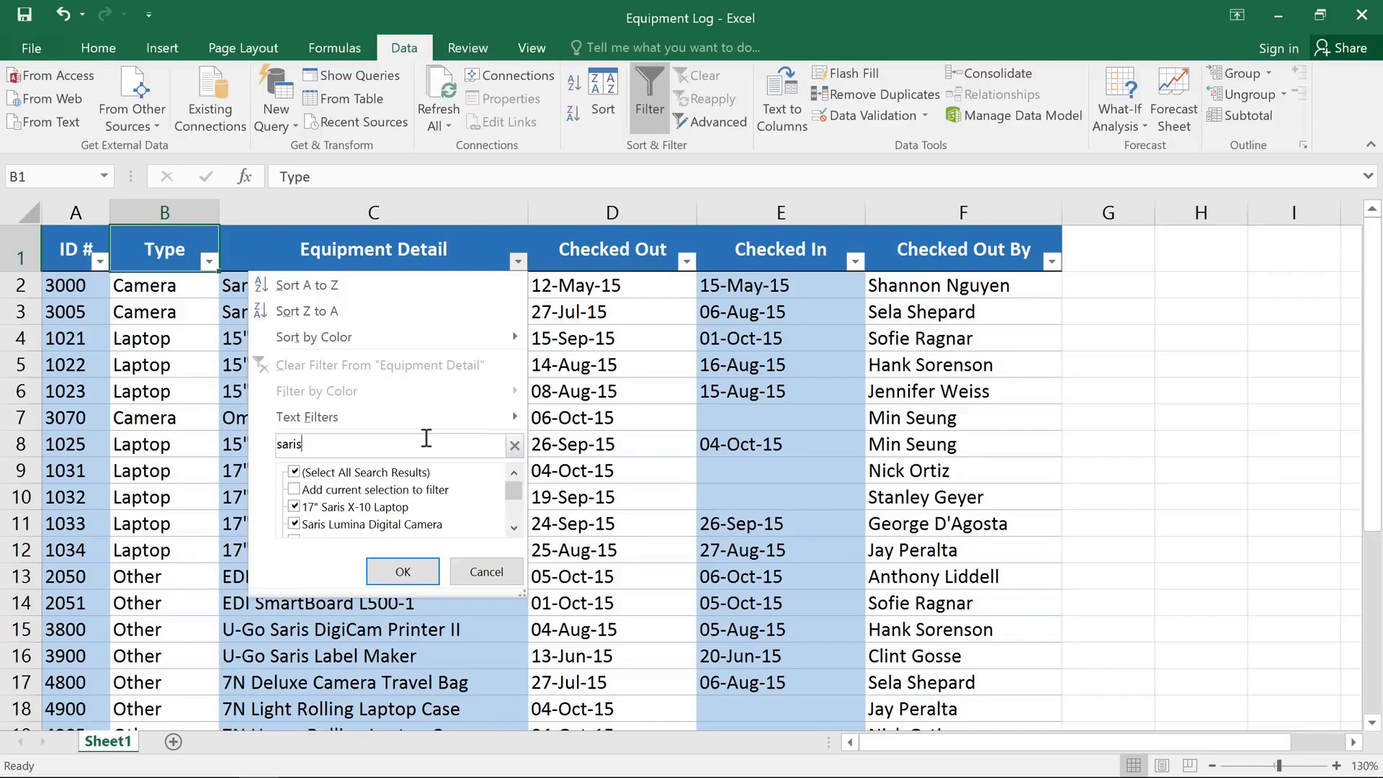
click(425, 566)
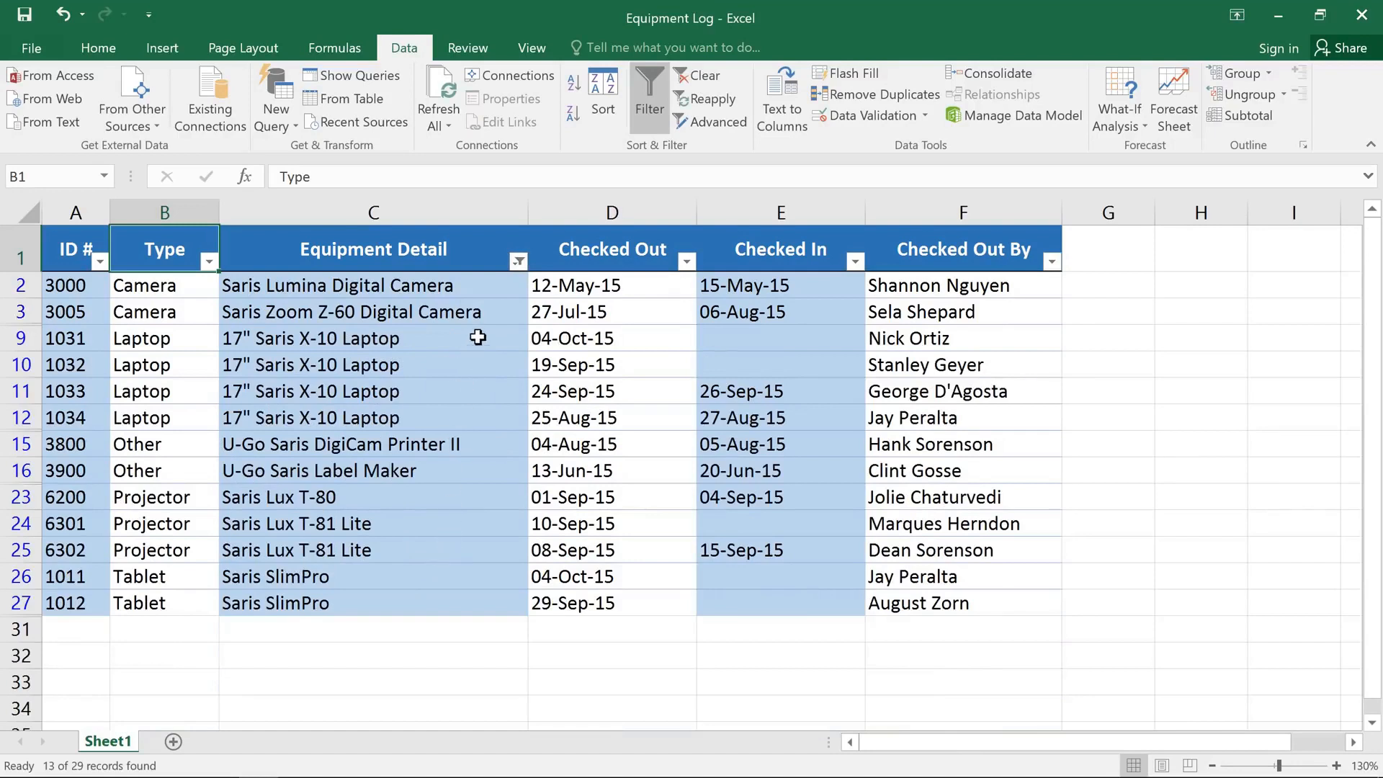
Apply a text filter to the Equipment Detail column that shows only rows that do not contain "laptop"
click(518, 260)
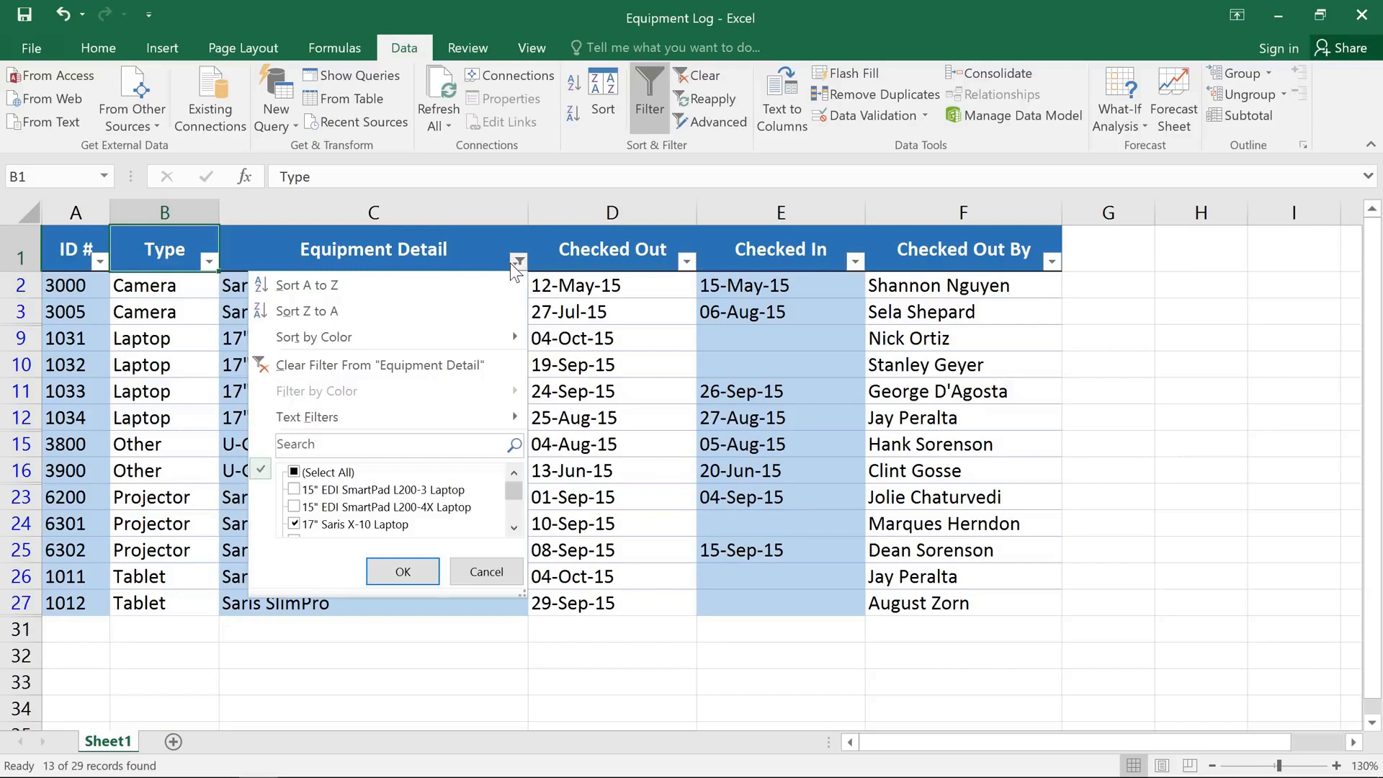
mouse_move(493, 411)
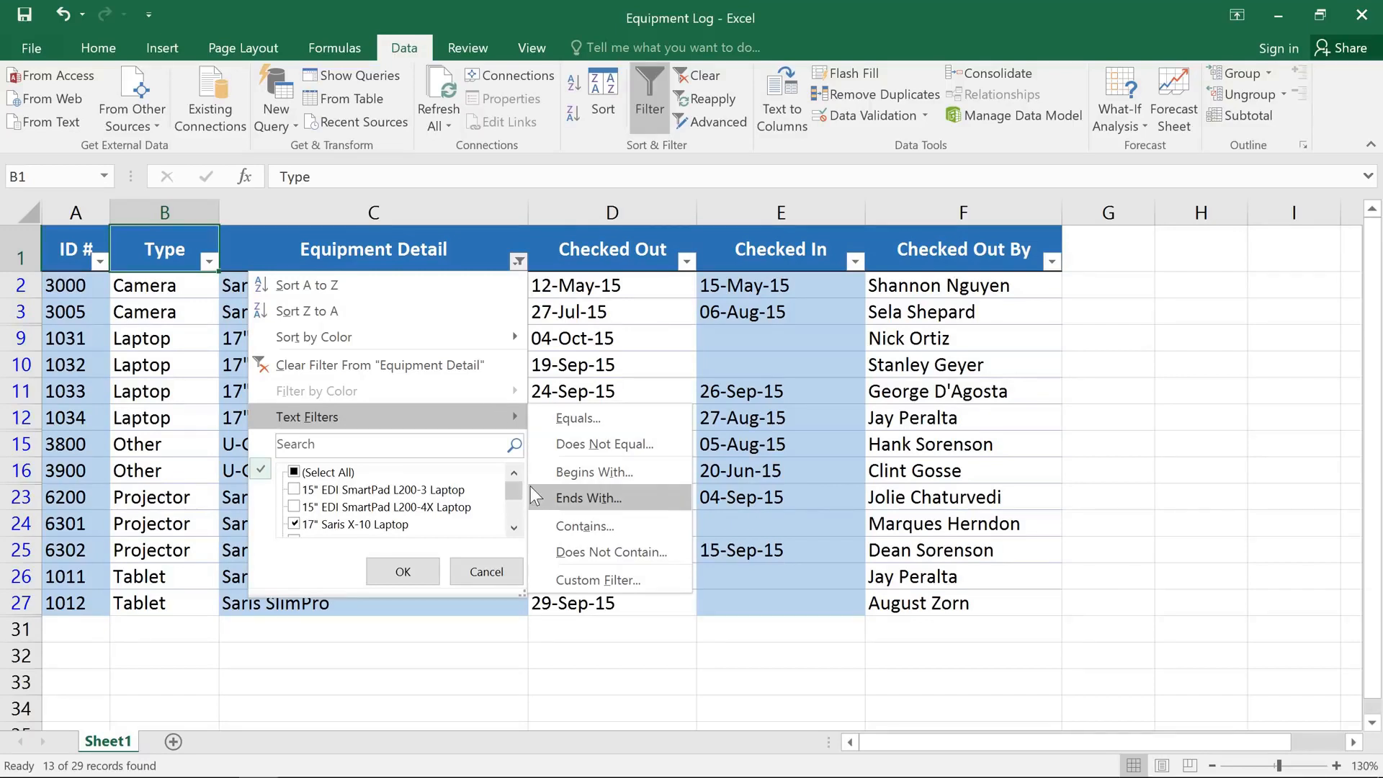
click(535, 553)
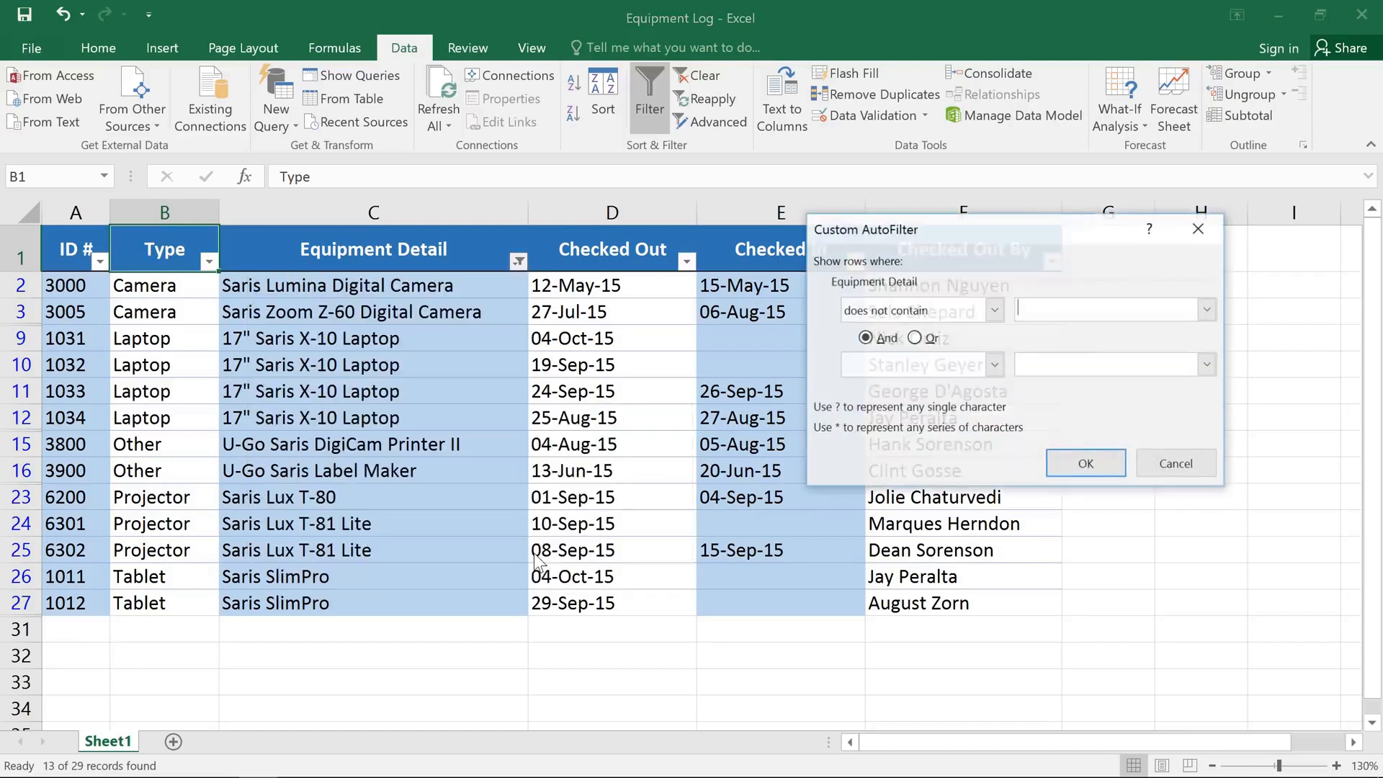
click(1057, 317)
text(laptop)
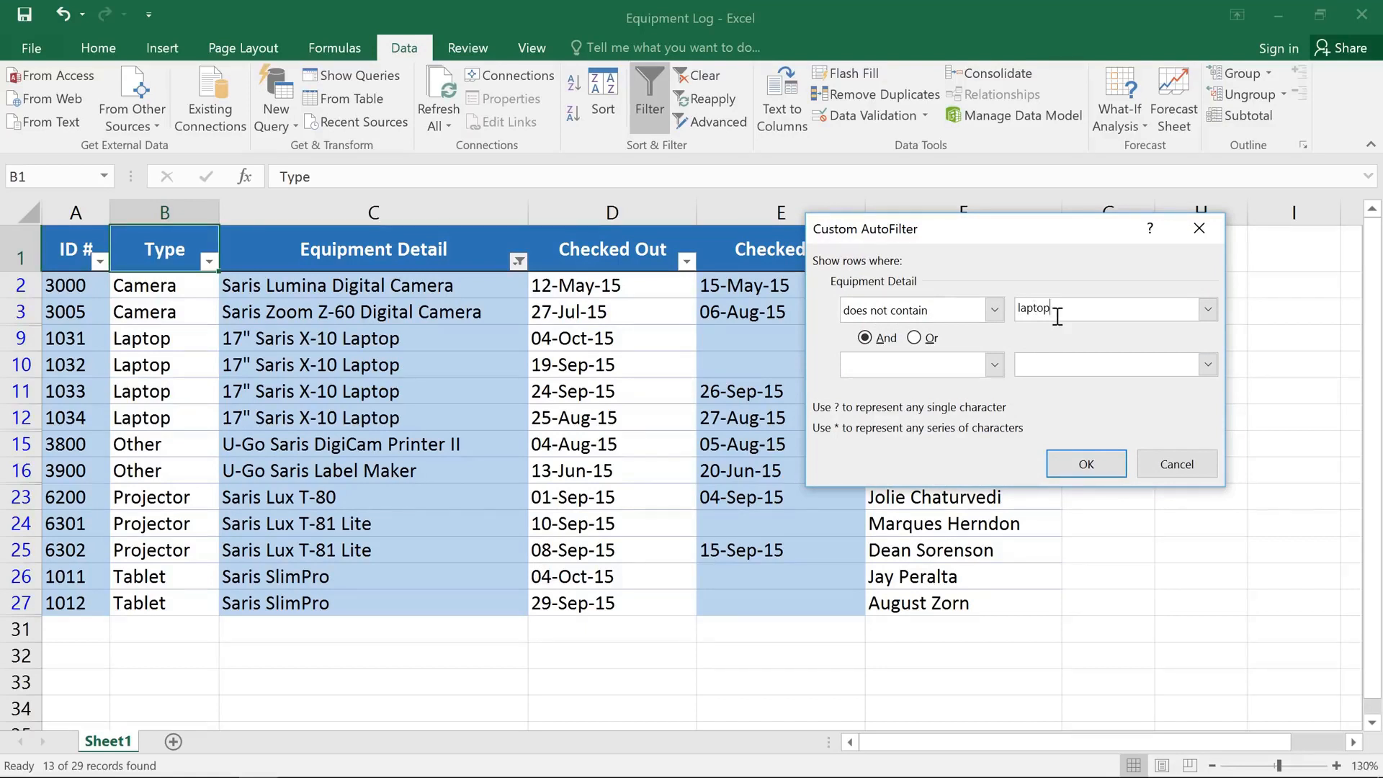
click(1083, 464)
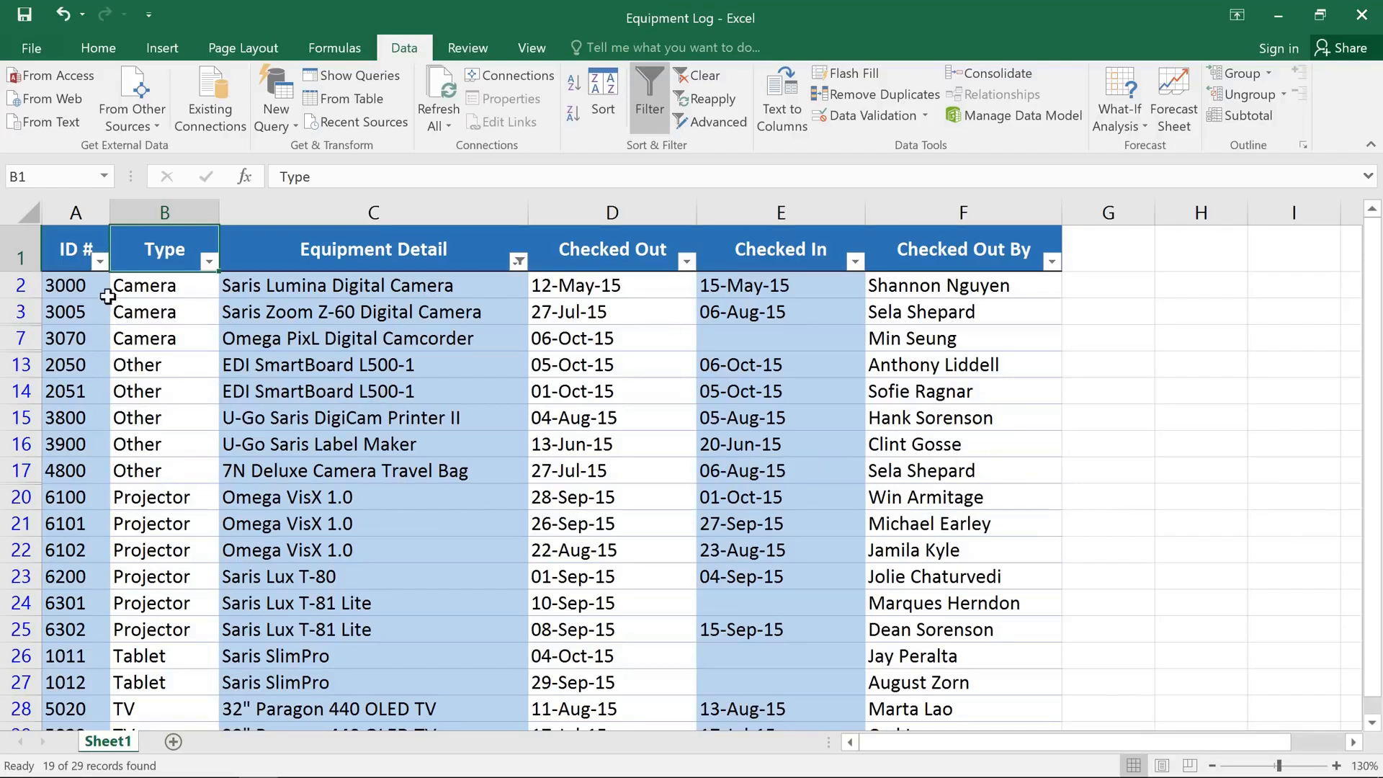
Apply a Between number filter to the ID # column for values from 3000 to 6000
click(99, 261)
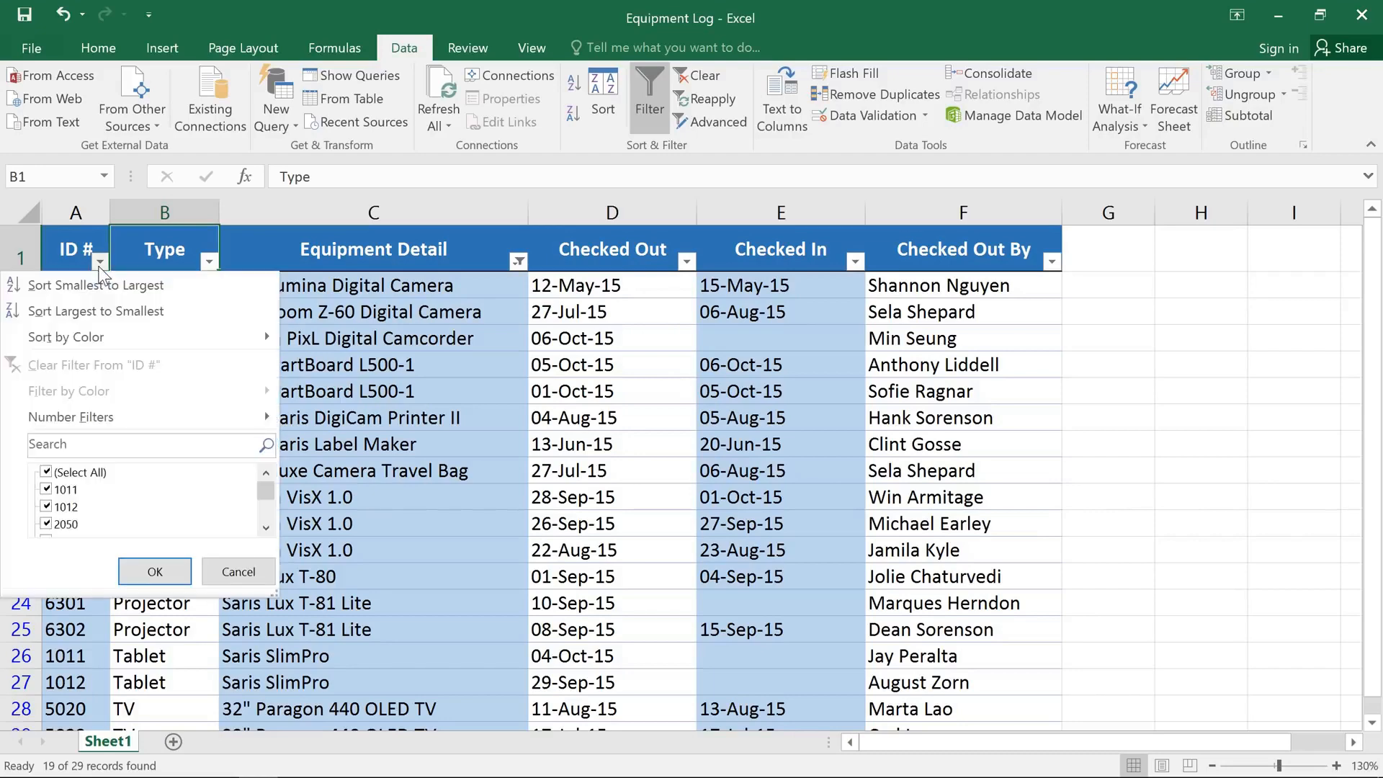
mouse_move(112, 417)
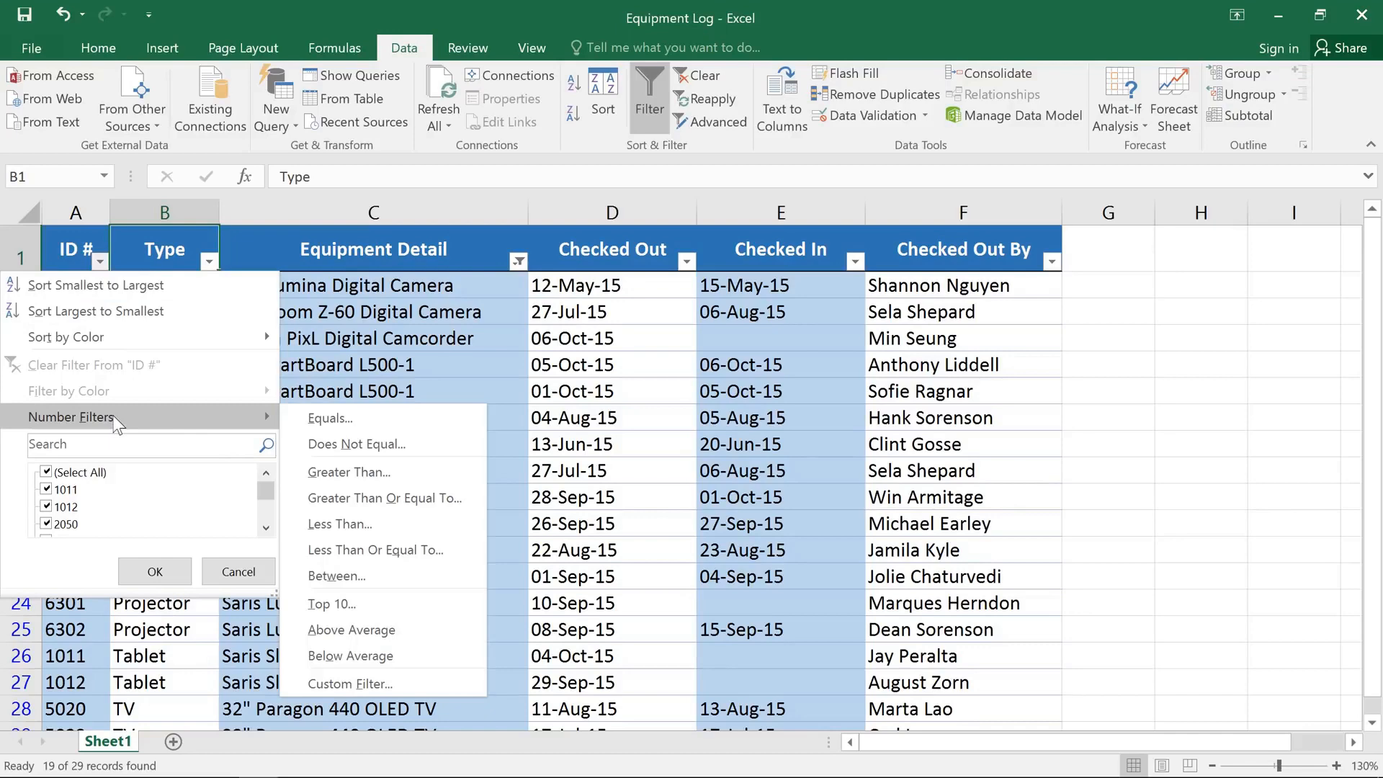
click(295, 575)
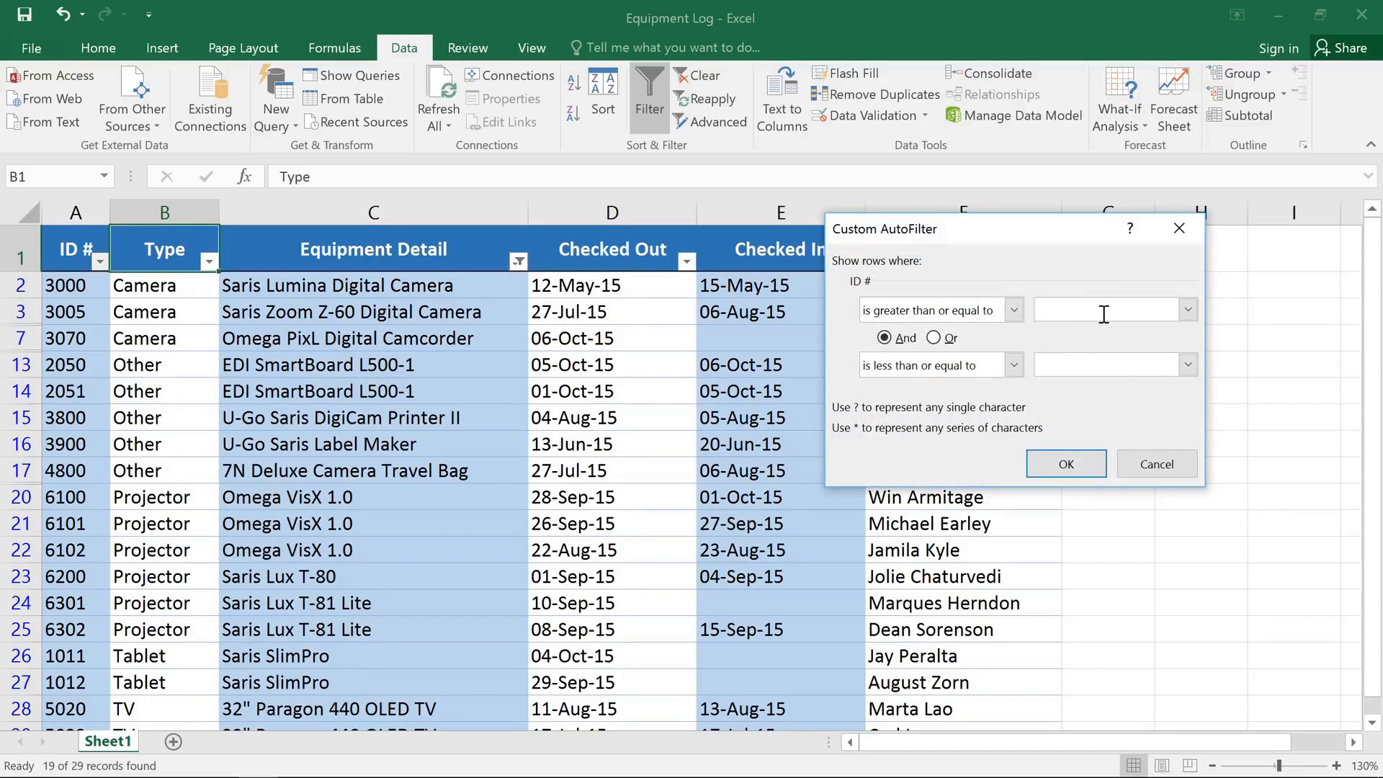
text(3000)
click(1094, 360)
text(6000)
click(1095, 461)
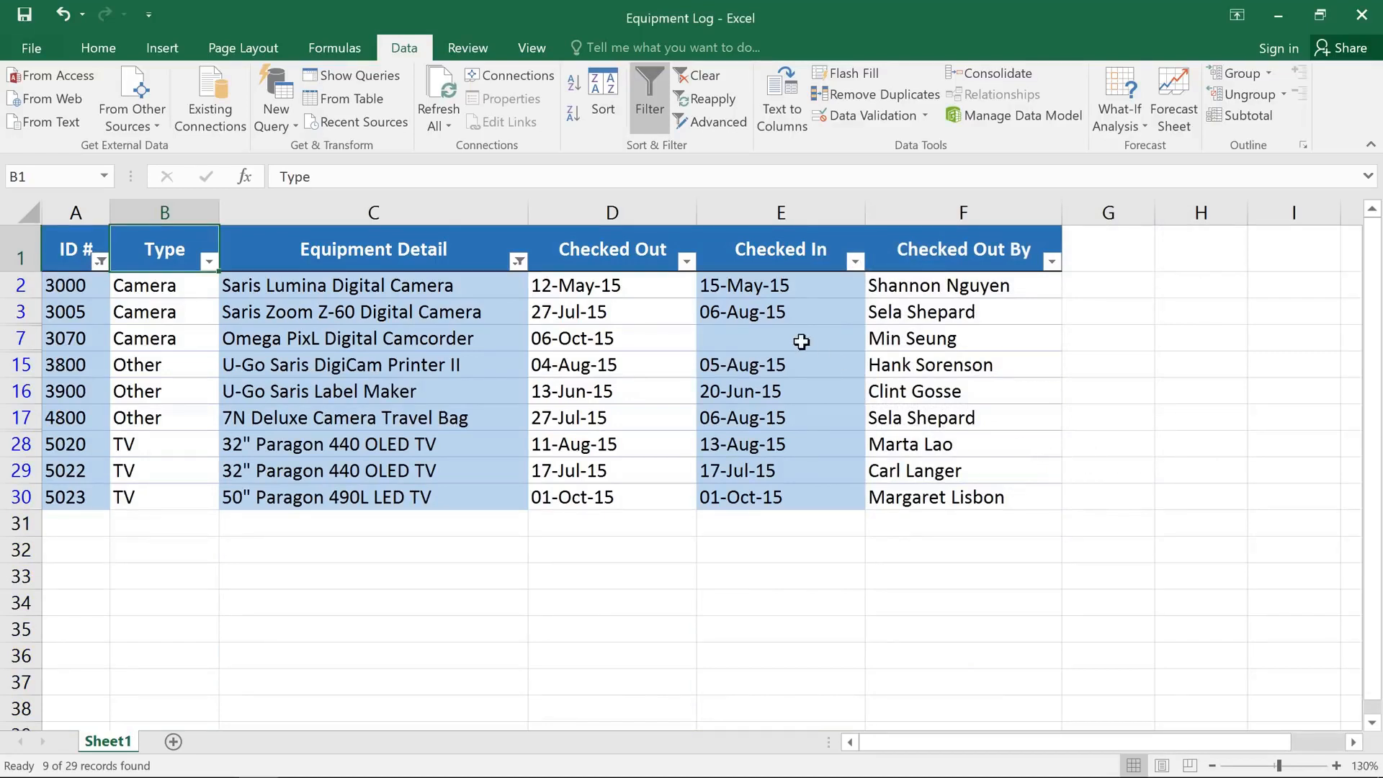
Set up a Between date filter on the Checked Out column with 7/15/15 as the start date
click(687, 261)
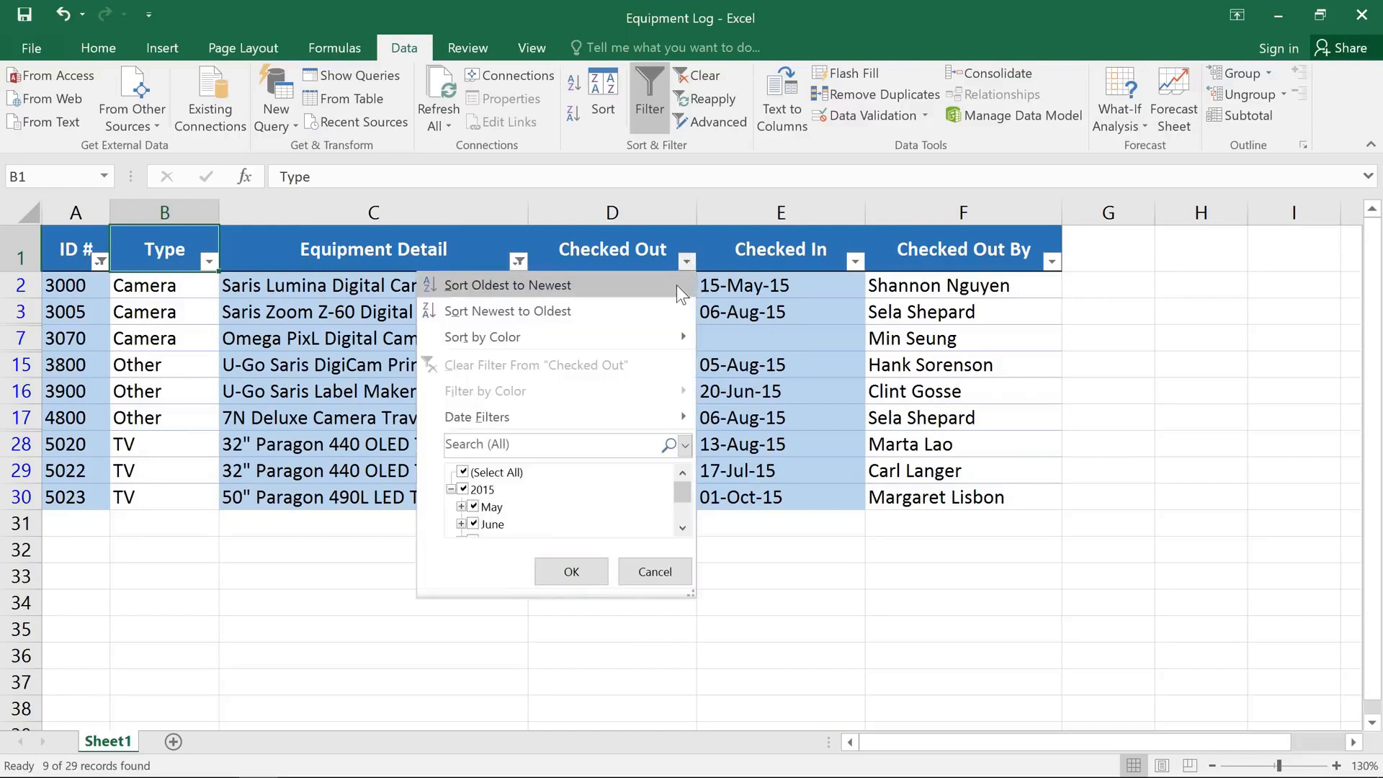
mouse_move(664, 415)
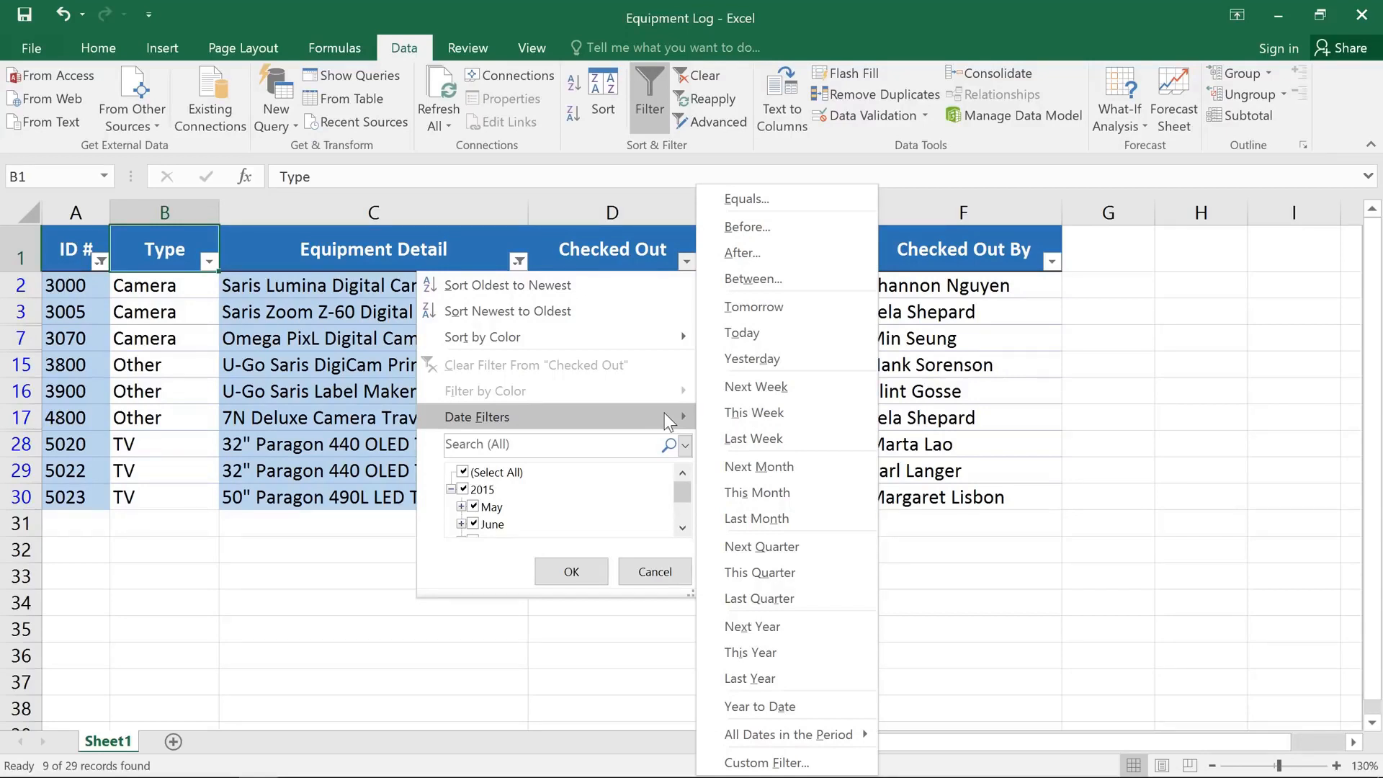
click(720, 280)
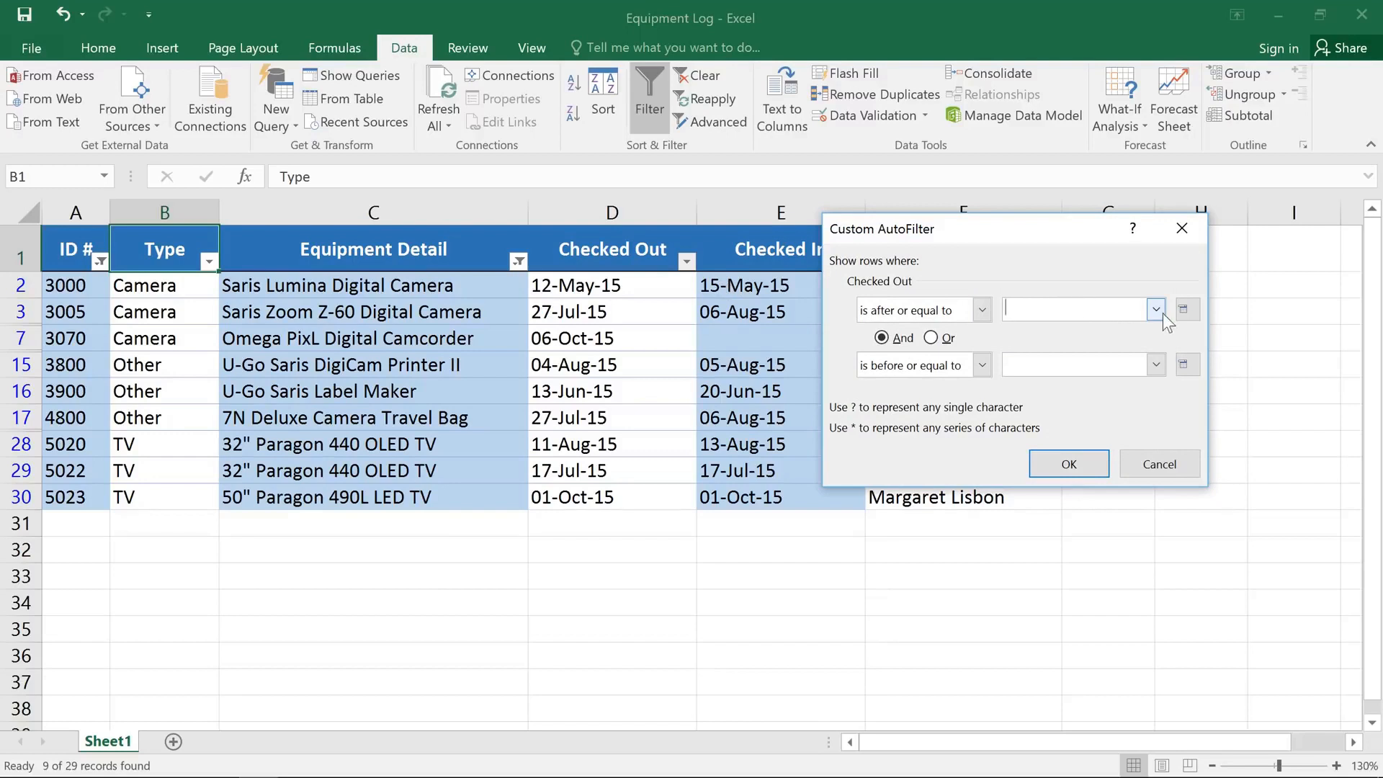
click(1183, 311)
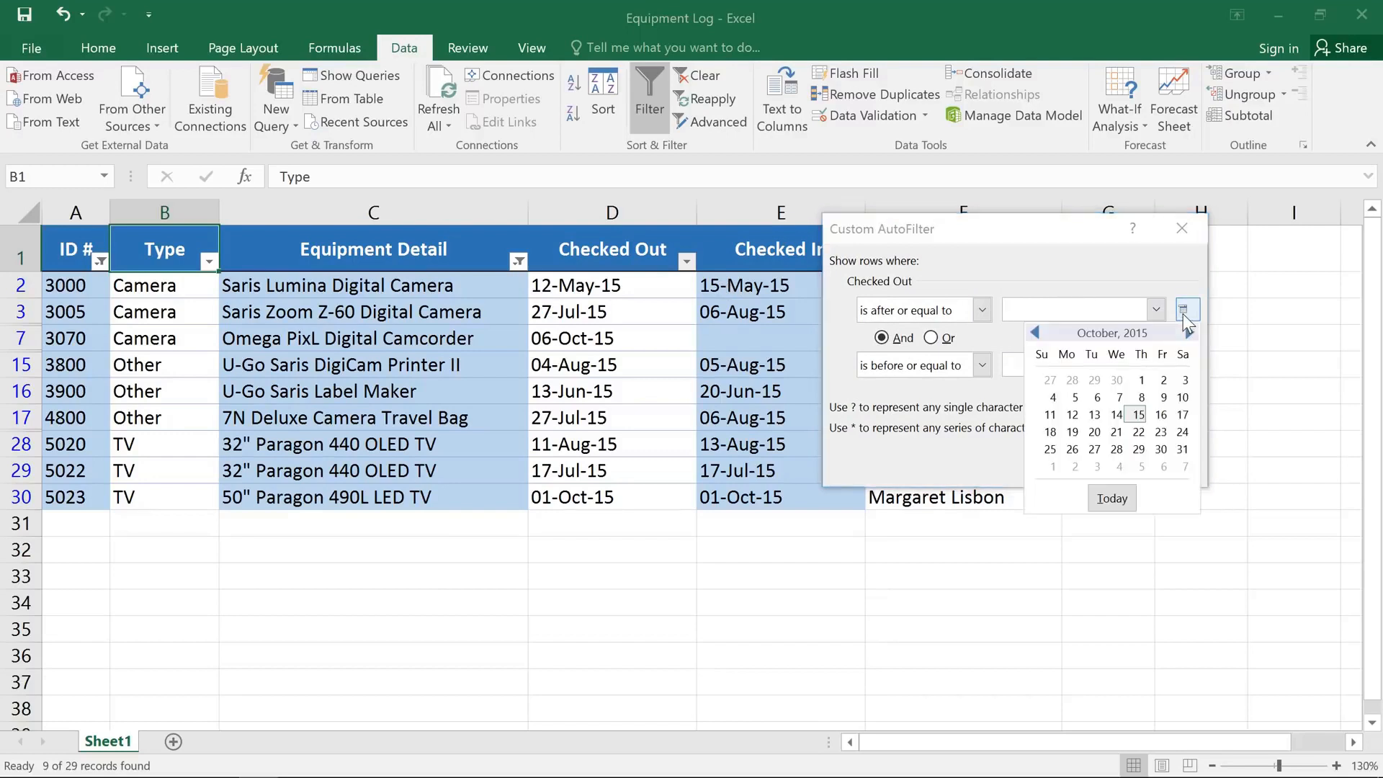
click(1037, 333)
click(1036, 333)
click(1037, 333)
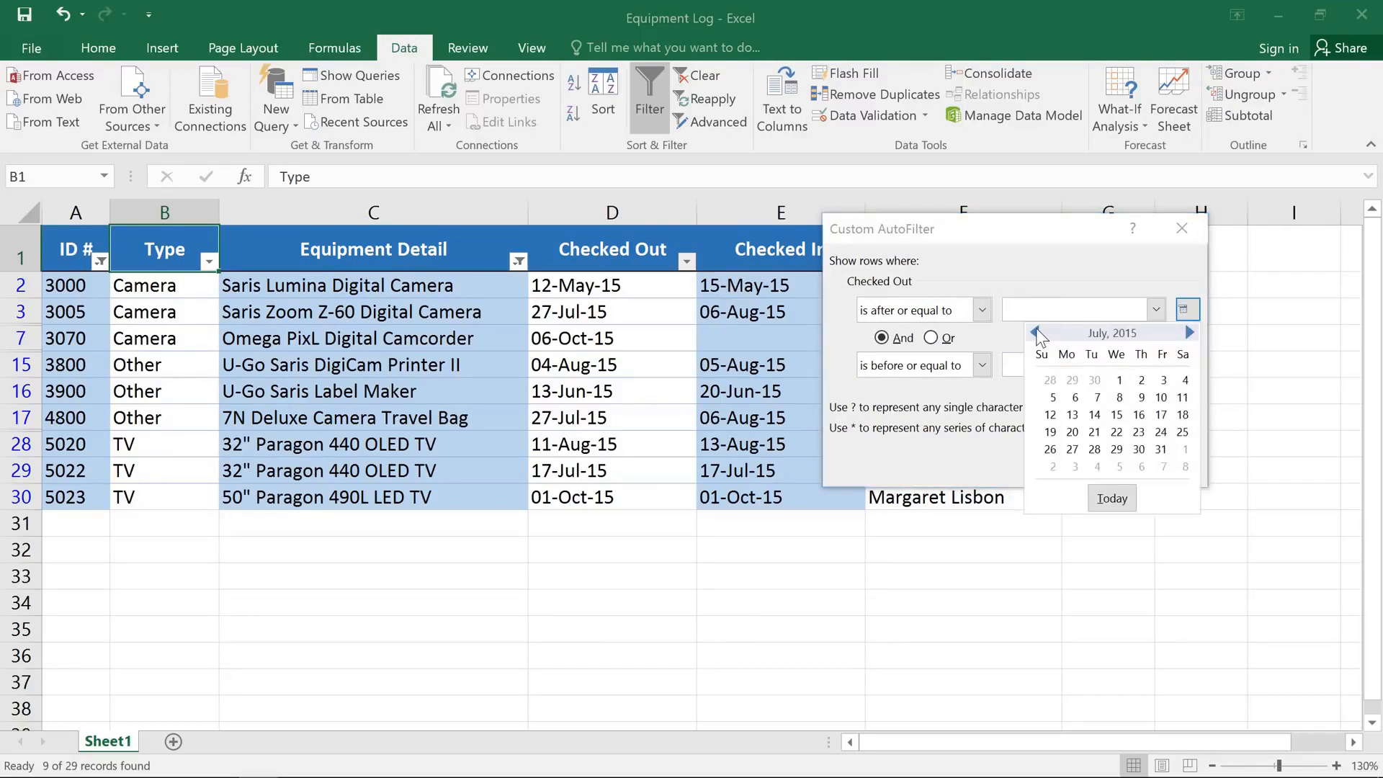
click(1117, 414)
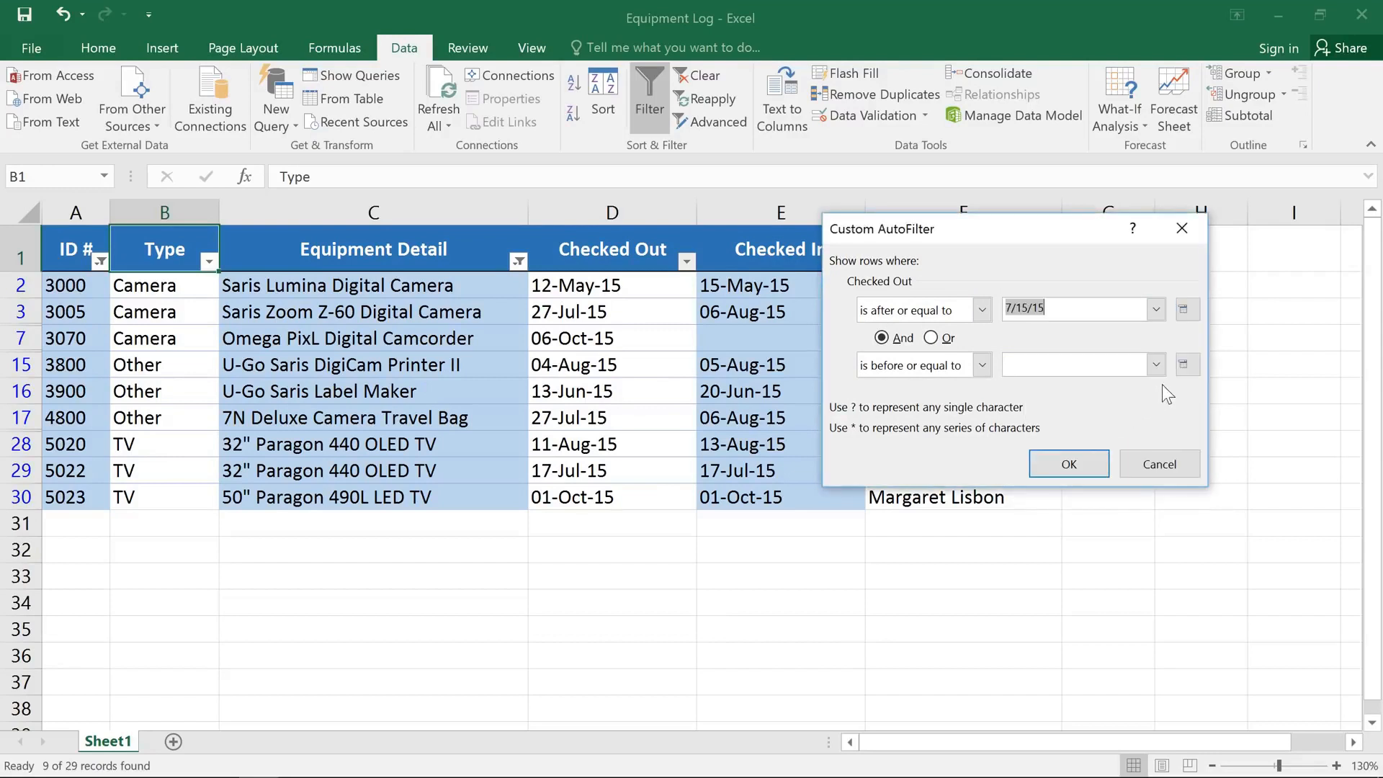
Set the date filter's end date to 8/15/15 and apply the filter
click(1184, 366)
click(1038, 389)
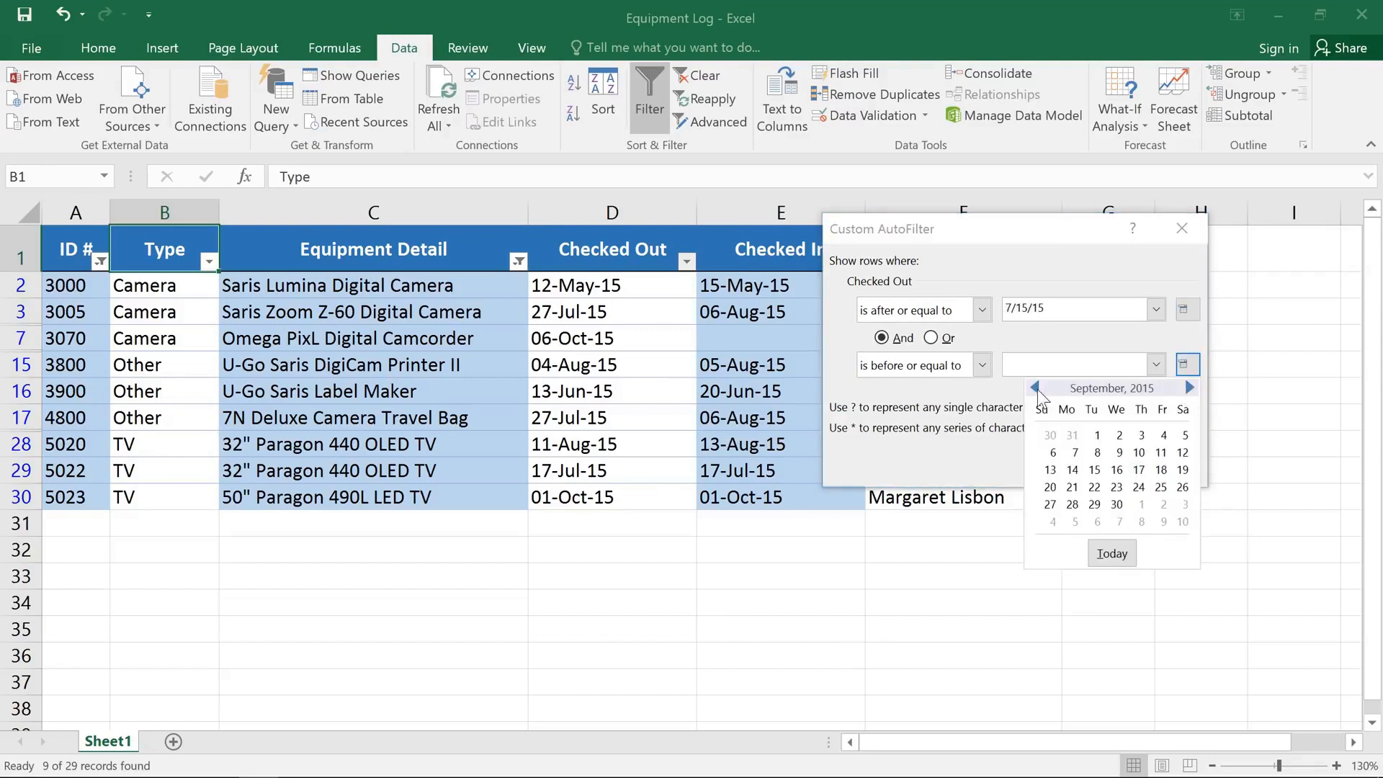
click(1038, 389)
click(1186, 469)
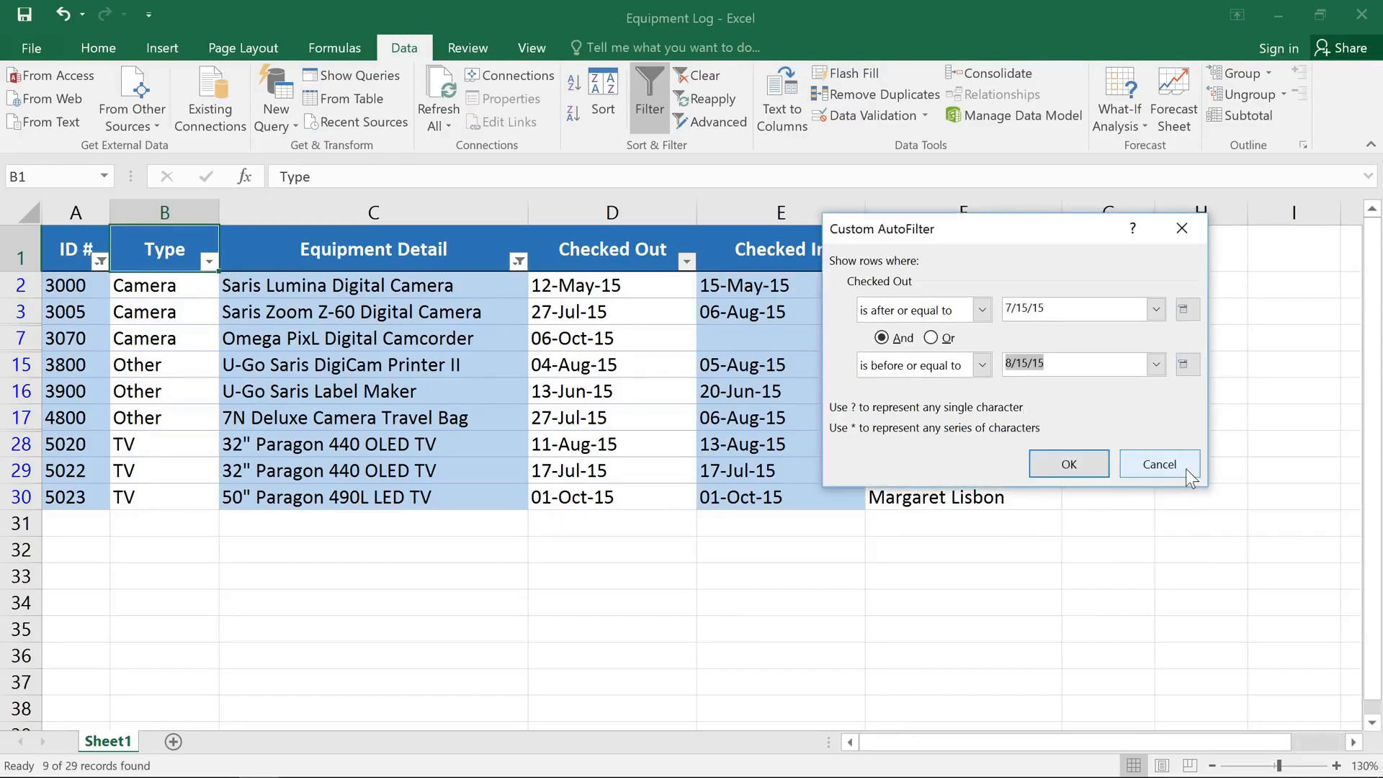
click(1084, 471)
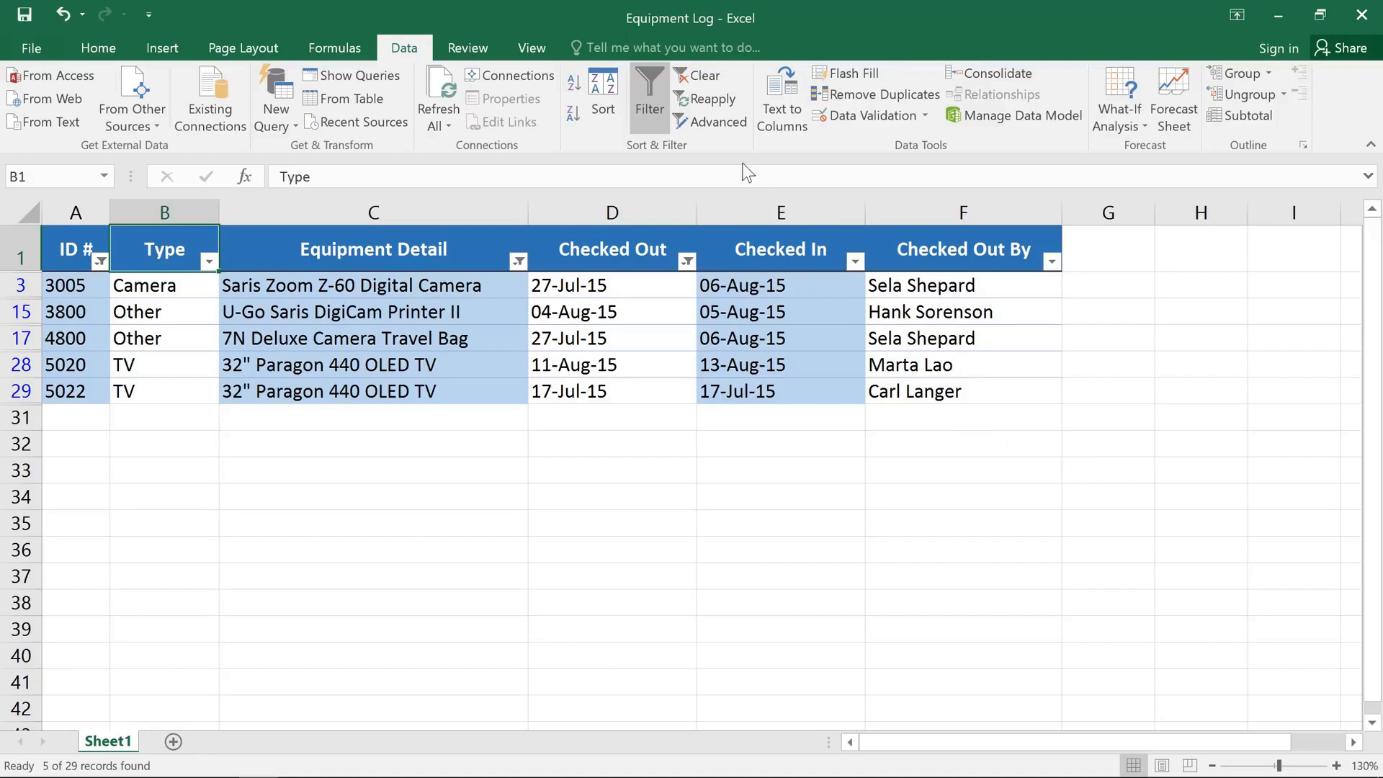
Clear all filters from the equipment log and turn filtering off
click(703, 77)
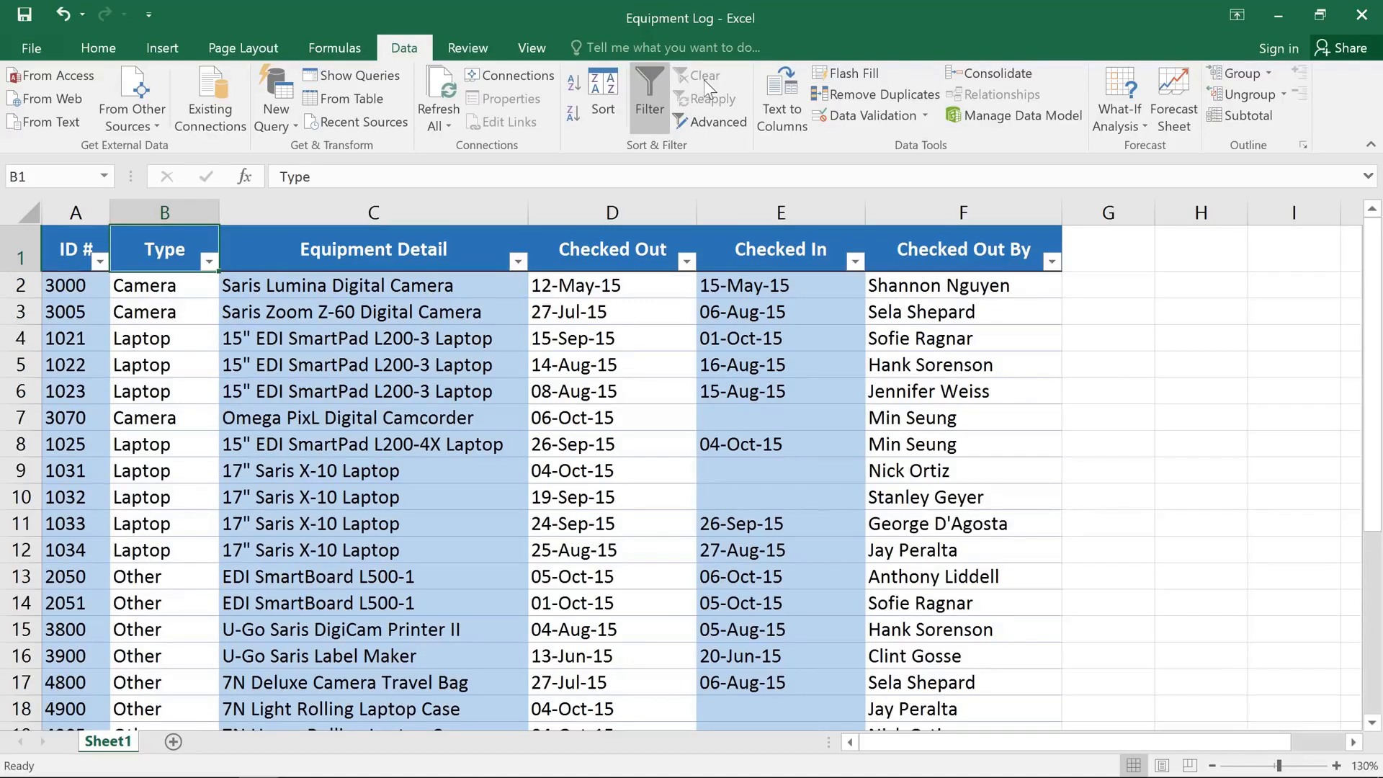
click(650, 85)
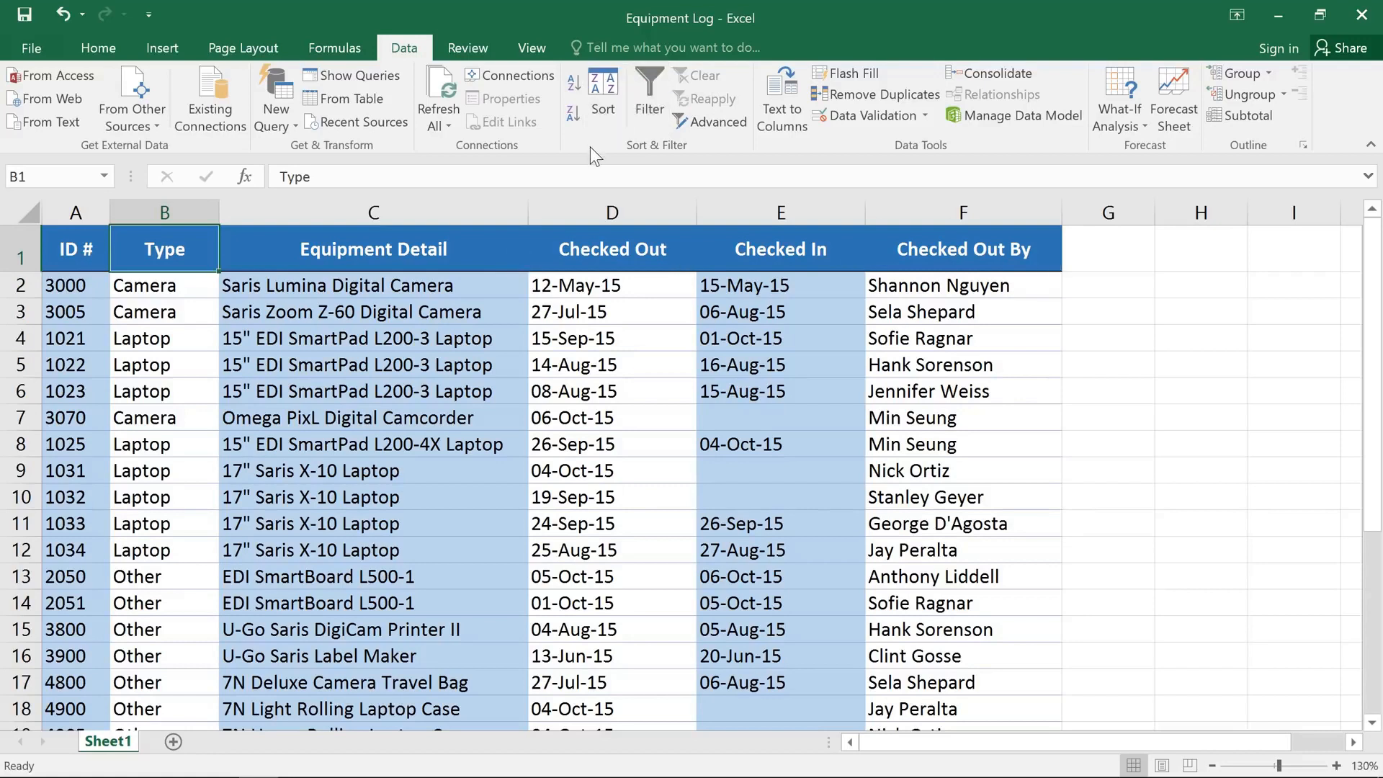